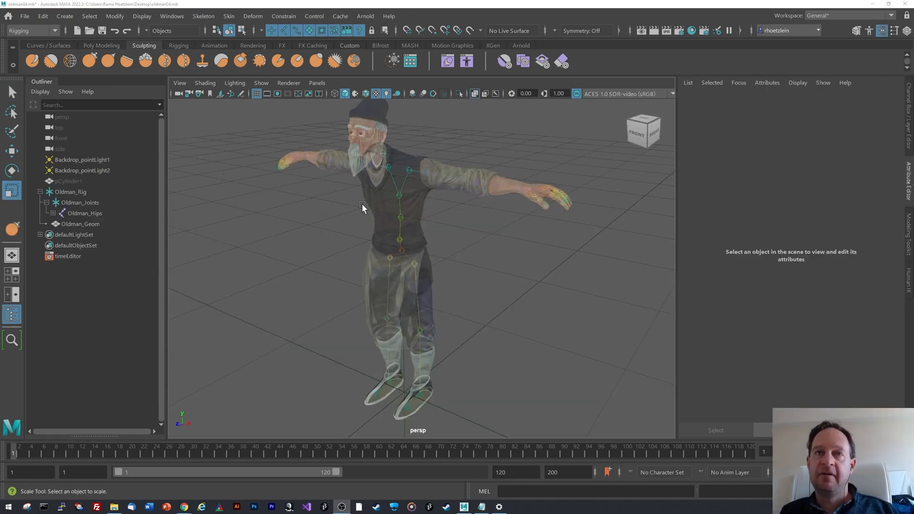
Select the Oldman_Head joint and rotate it about its X axis to test how the head and neck deform.
scroll(381, 188, up, 5)
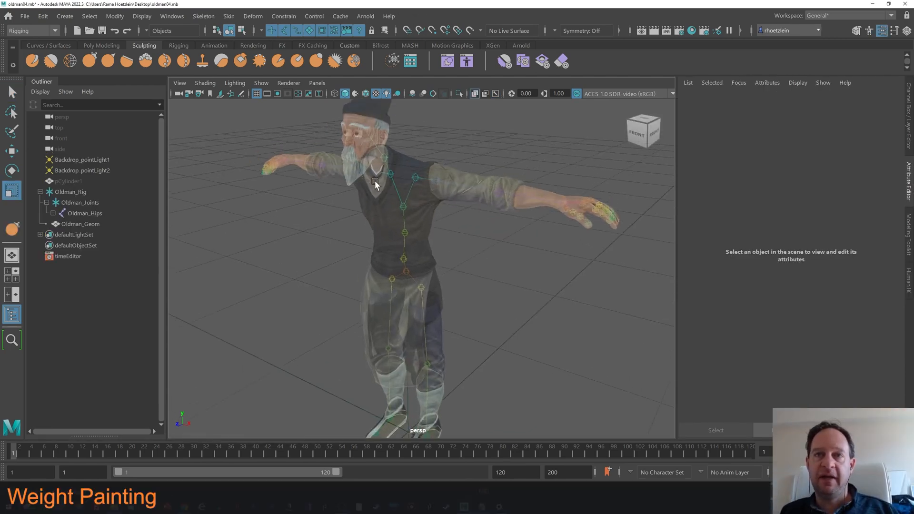
alt+drag(386, 194, 359, 196)
alt+right_drag(359, 196, 411, 148)
alt+drag(384, 187, 397, 198)
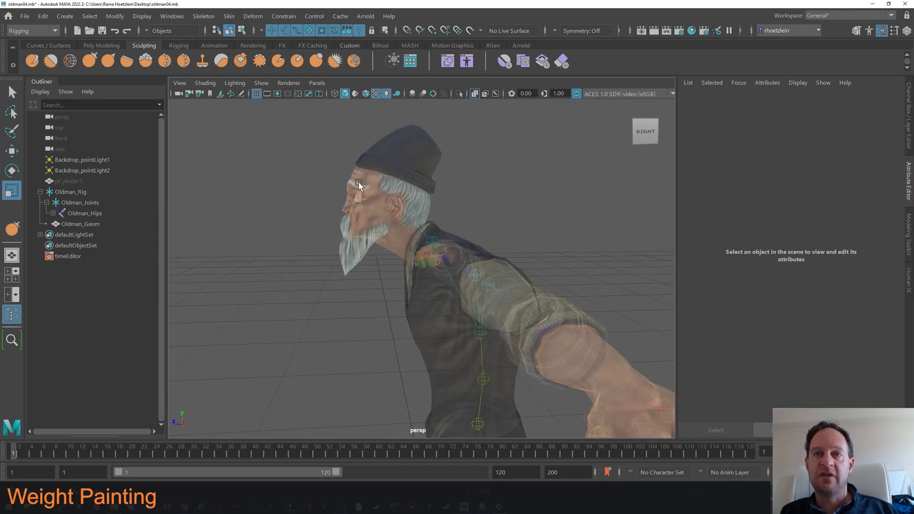
alt+middle_drag(424, 193, 388, 200)
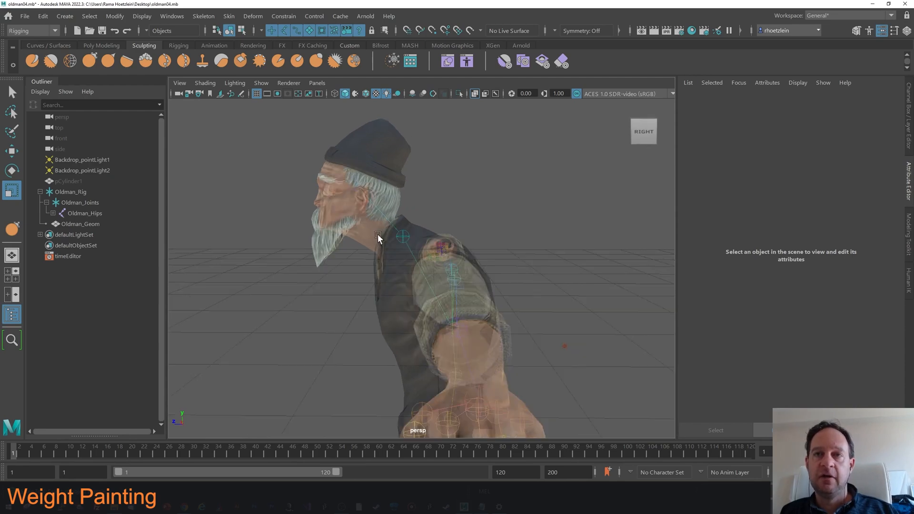
click(408, 235)
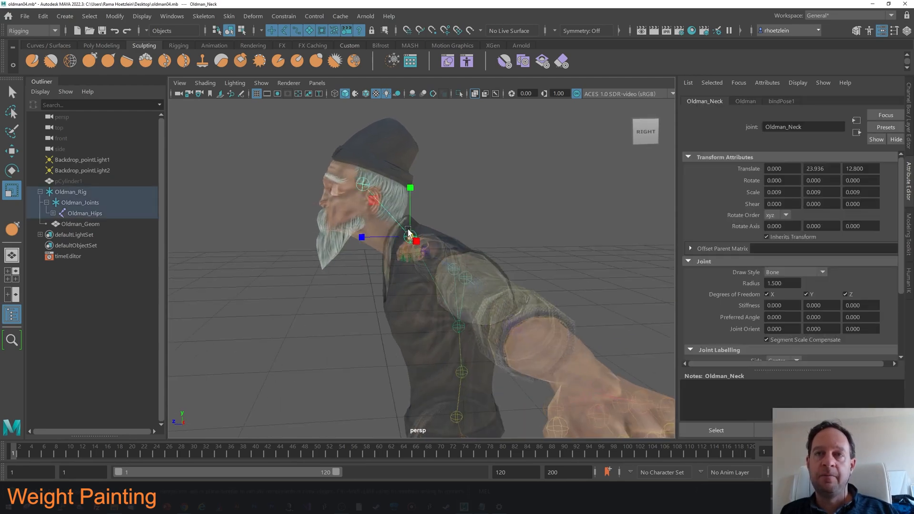
click(364, 186)
click(11, 170)
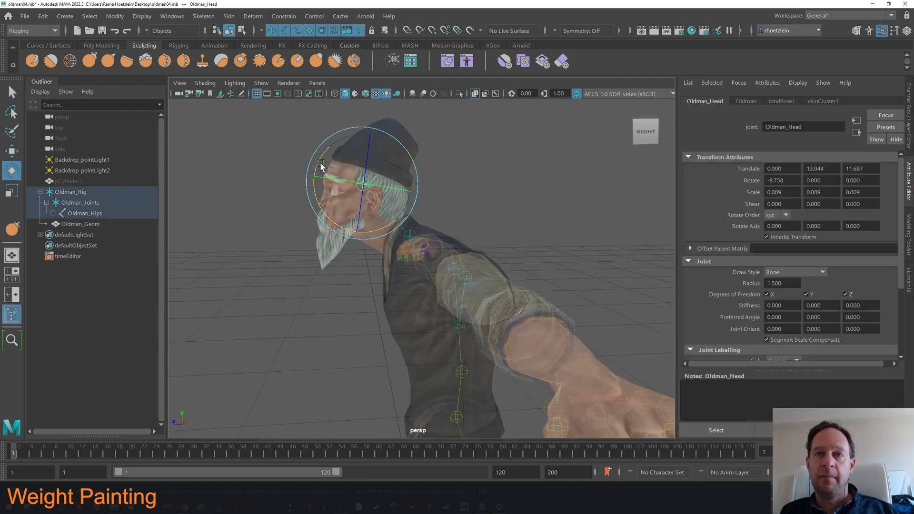
drag(325, 170, 395, 135)
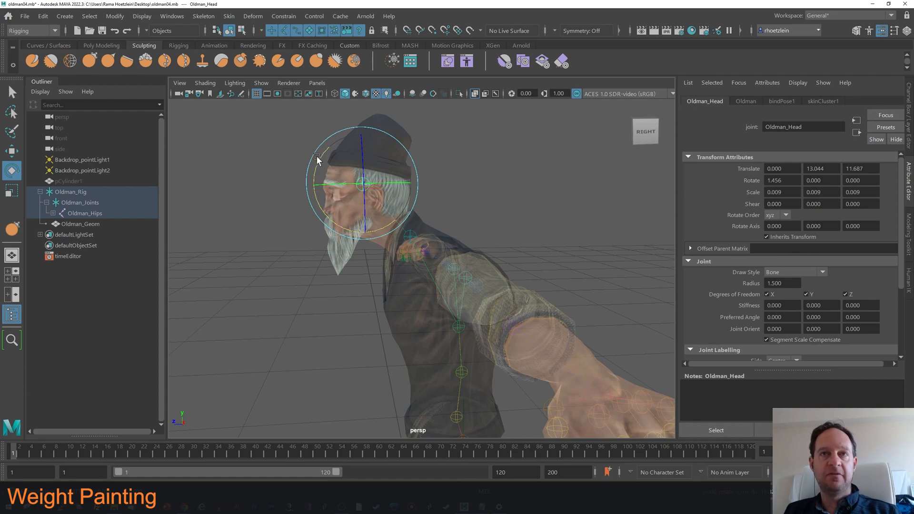
Return the character mesh from vertex mode to object mode and select Oldman_Geom.
alt+drag(424, 193, 404, 216)
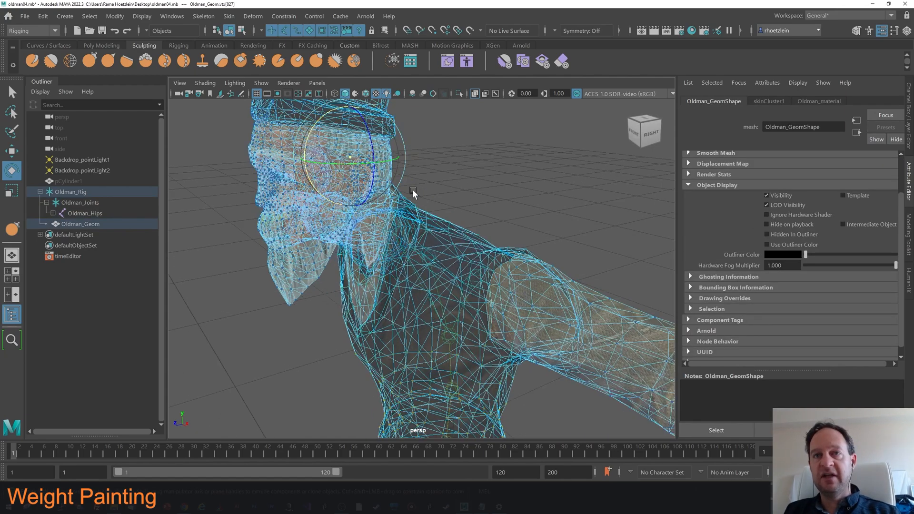
alt+drag(412, 190, 424, 199)
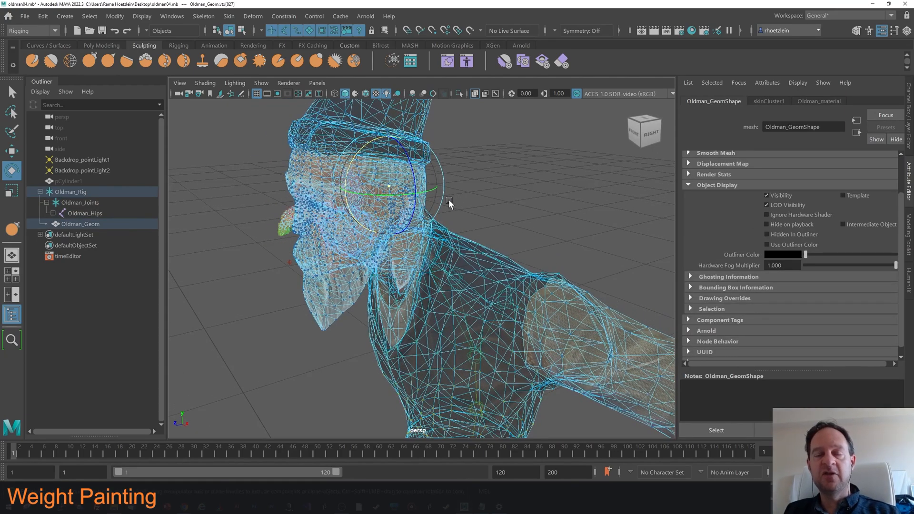
right_drag(255, 158, 314, 150)
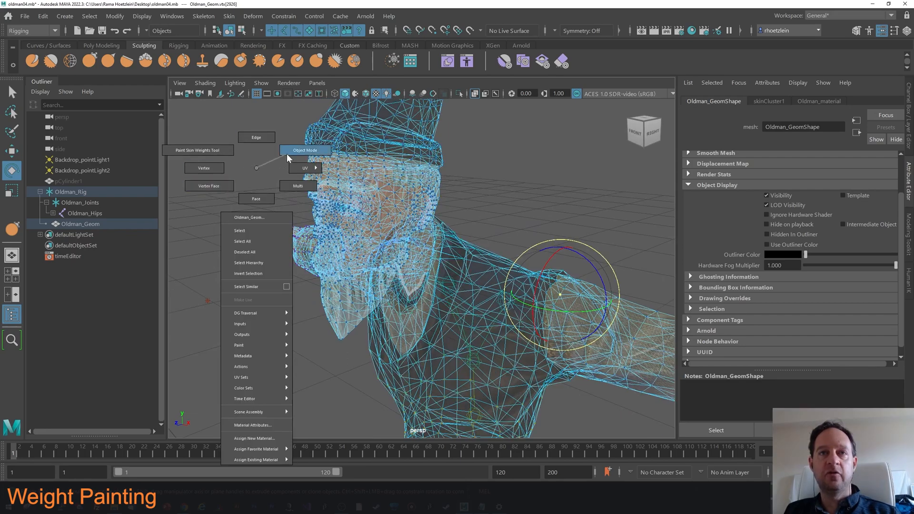
click(490, 154)
click(401, 190)
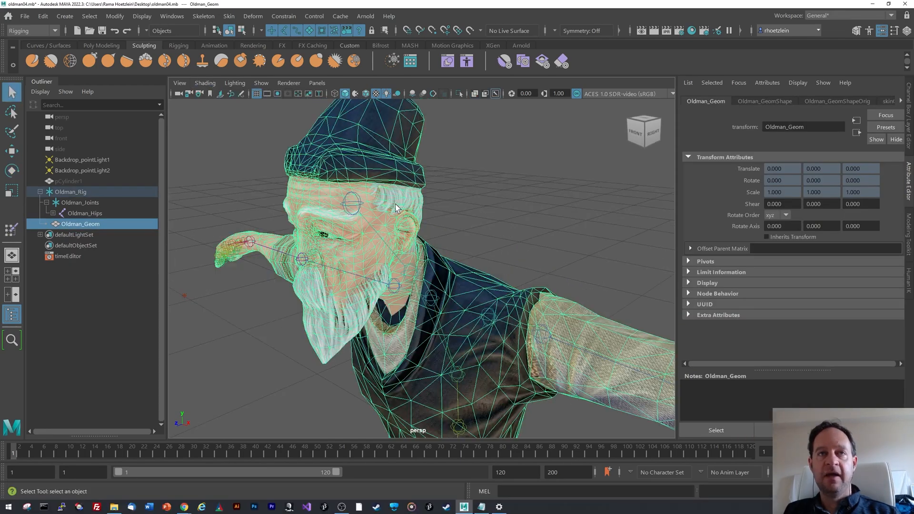
click(475, 190)
click(370, 158)
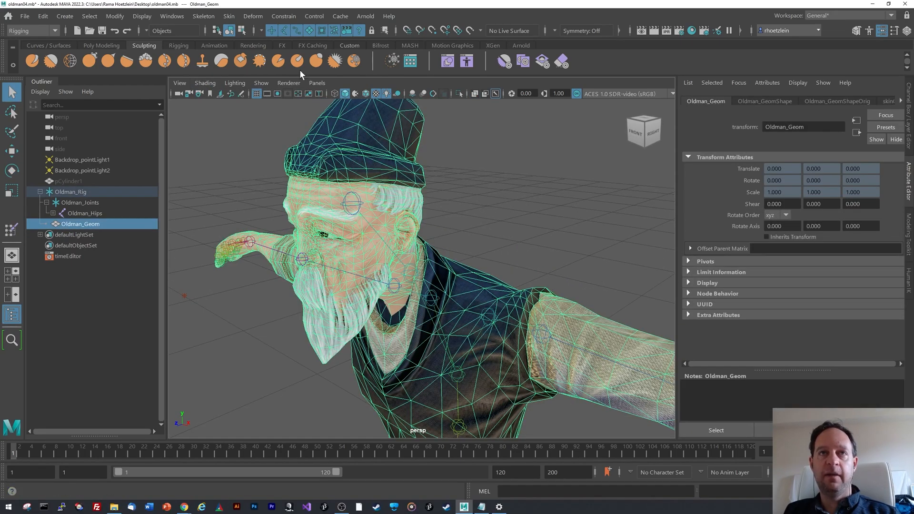
Start the Paint Skin Weights tool with its settings displayed, and place the settings window clear of the character.
click(232, 16)
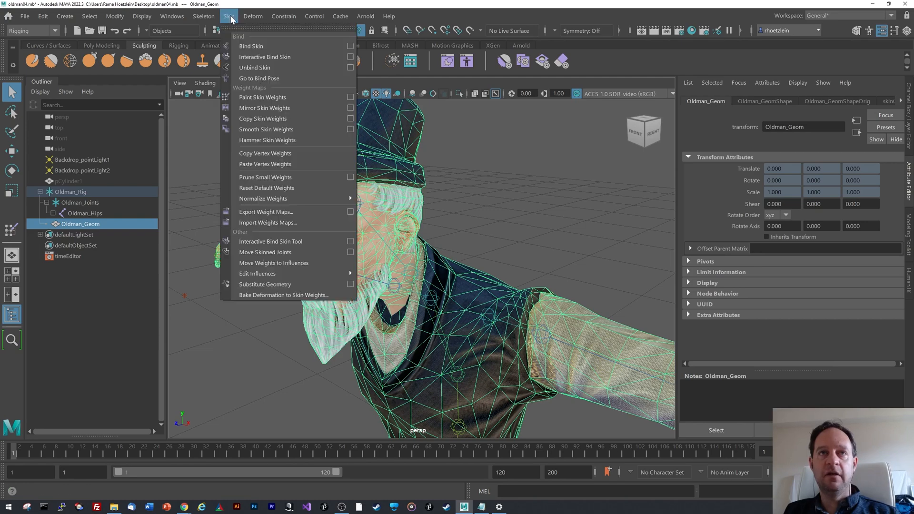
click(351, 98)
mouse_move(266, 102)
mouse_down()
mouse_move(381, 103)
mouse_move(779, 72)
mouse_move(801, 49)
mouse_up()
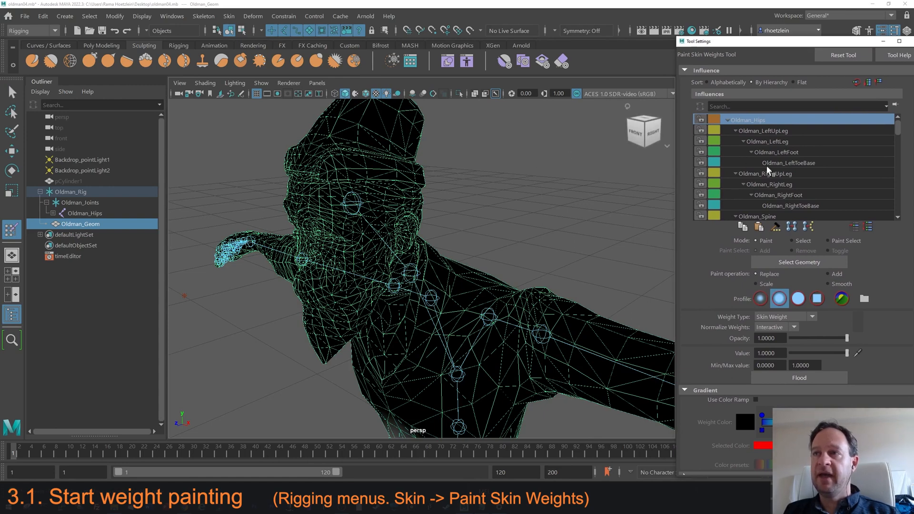
Choose Oldman_Head as the influence to paint.
scroll(789, 152, down, 3)
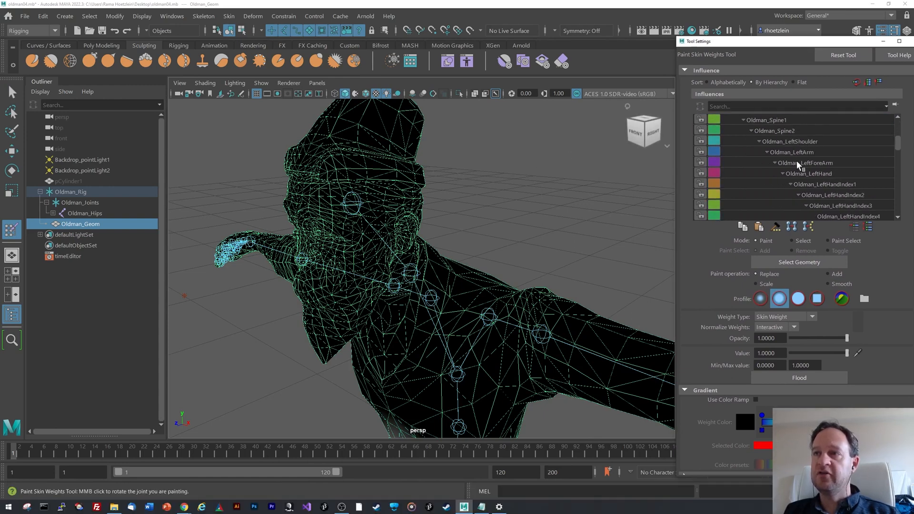
scroll(819, 159, down, 8)
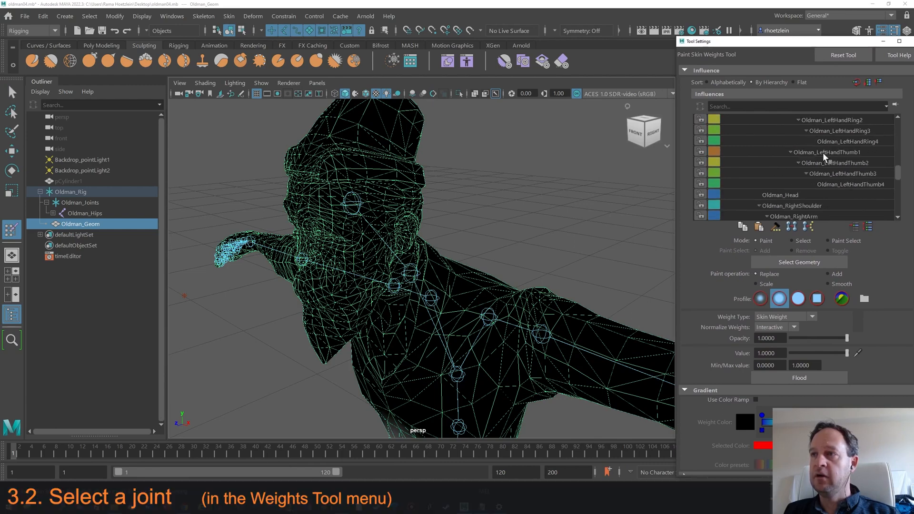
scroll(825, 157, up, 1)
click(790, 163)
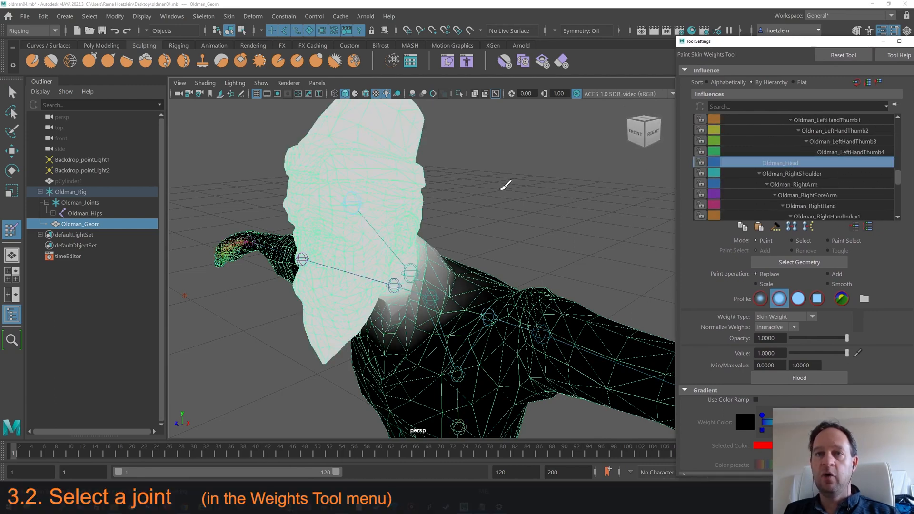
Resize the weight brush and remove the Oldman_Head influence from the vest's shoulder area beside the neck.
alt+drag(453, 153, 438, 278)
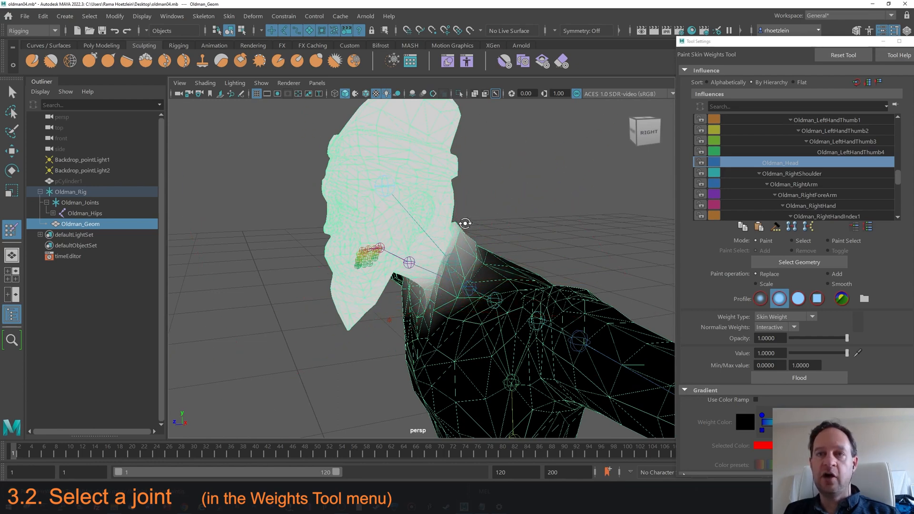
alt+drag(465, 224, 469, 223)
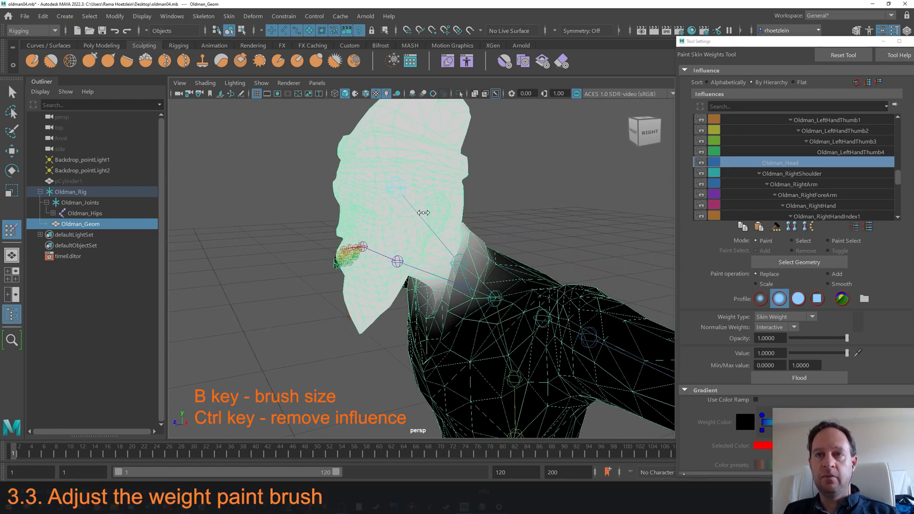
drag(384, 213, 447, 204)
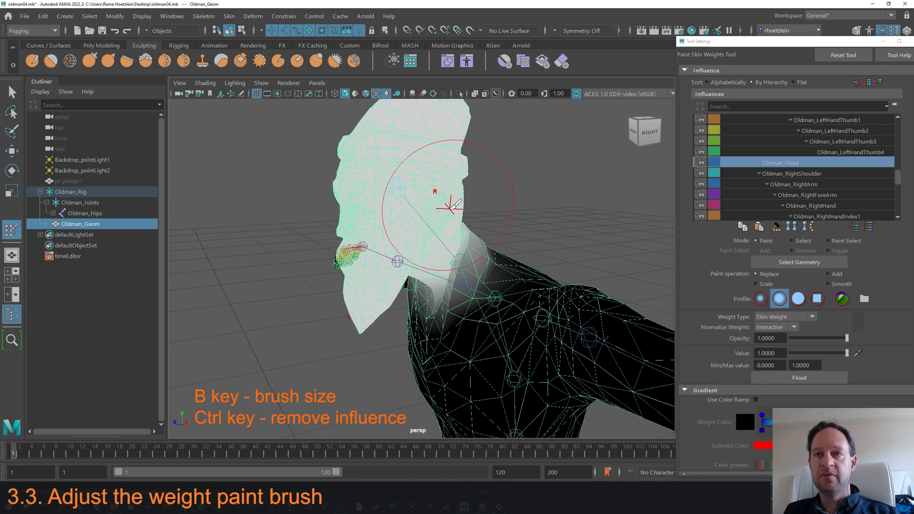
scroll(481, 210, up, 3)
mouse_move(543, 278)
ctrl+mouse_down()
mouse_move(514, 291)
mouse_move(498, 263)
mouse_move(509, 271)
mouse_move(536, 252)
mouse_move(500, 253)
mouse_move(535, 219)
mouse_move(530, 208)
ctrl+mouse_up()
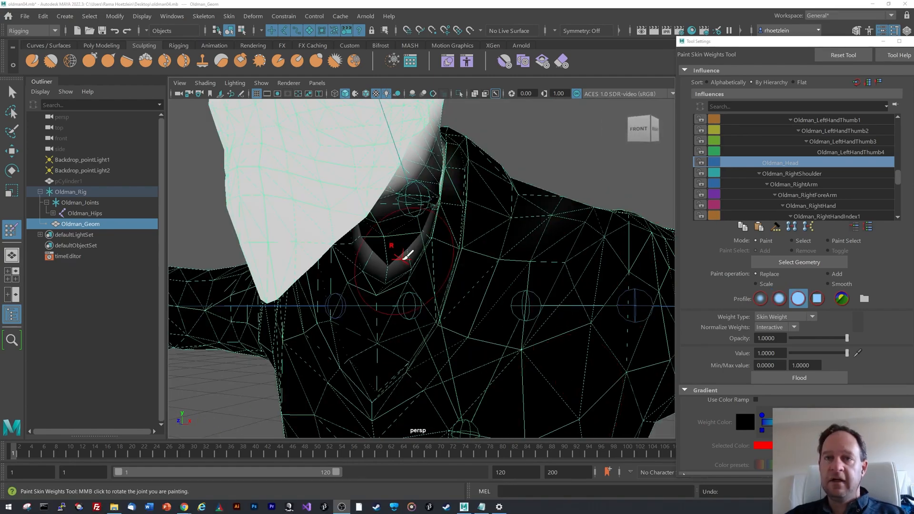
Use the solid brush profile to remove the remaining Oldman_Head influence from the V-shaped collar below the beard.
scroll(403, 251, up, 5)
mouse_move(404, 248)
alt+mouse_down()
mouse_move(414, 241)
mouse_move(426, 255)
mouse_move(433, 248)
alt+mouse_up()
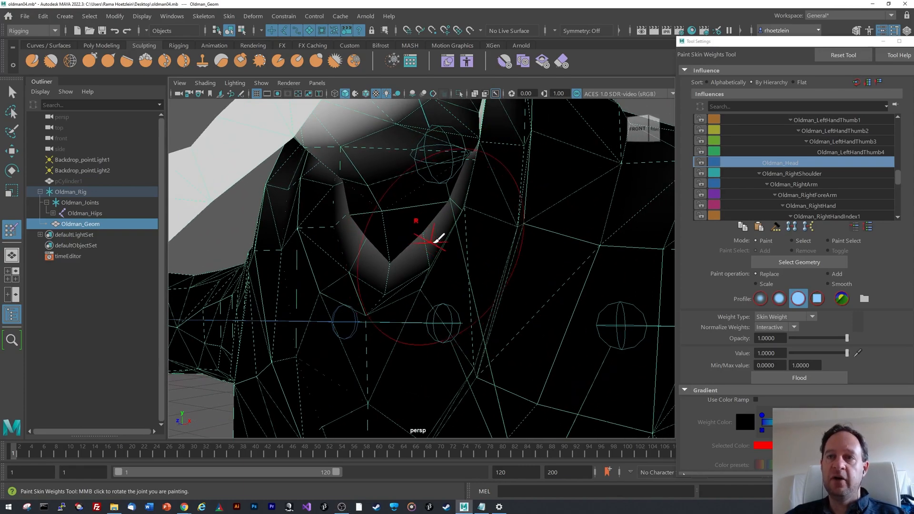
click(779, 298)
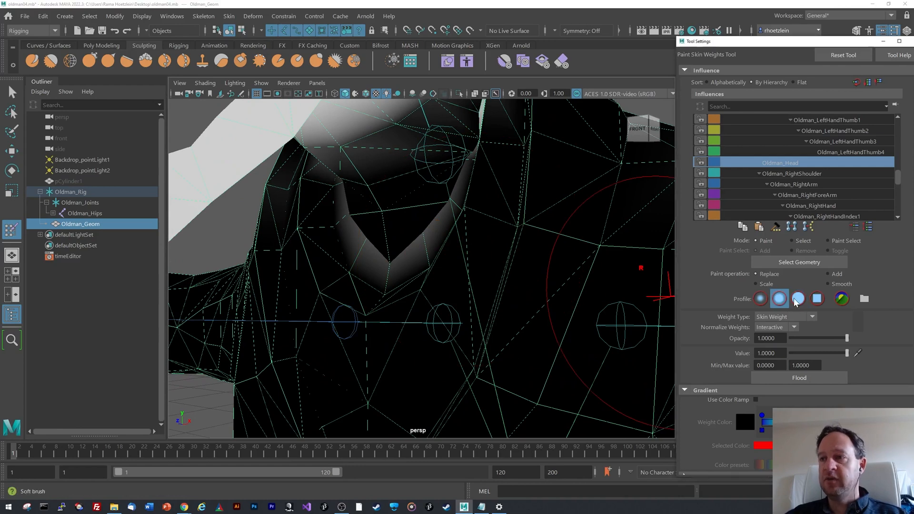
click(798, 300)
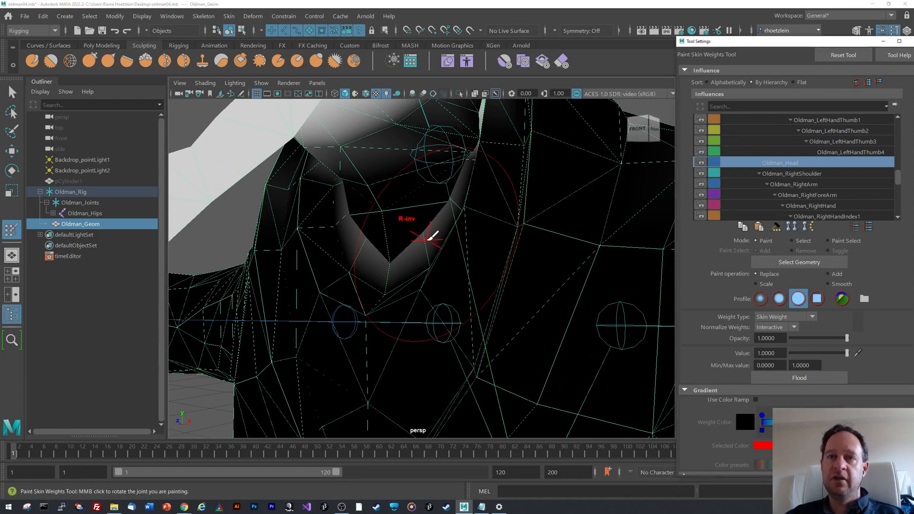
key(ctrl+z)
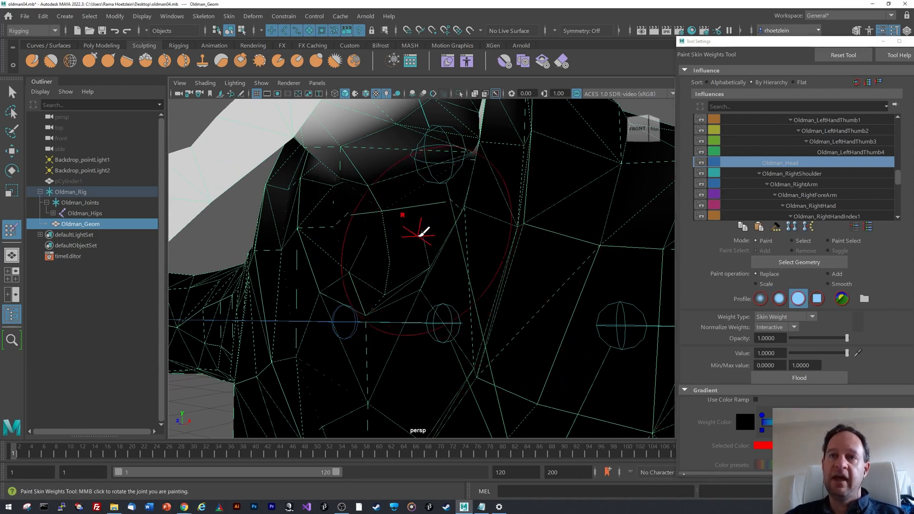
Leave weight painting, select the Oldman_Head joint and rotate it back and forth to test the repainted neck area.
mouse_move(421, 235)
alt+mouse_down()
mouse_move(467, 238)
mouse_move(474, 228)
mouse_move(472, 253)
mouse_move(479, 219)
alt+mouse_up()
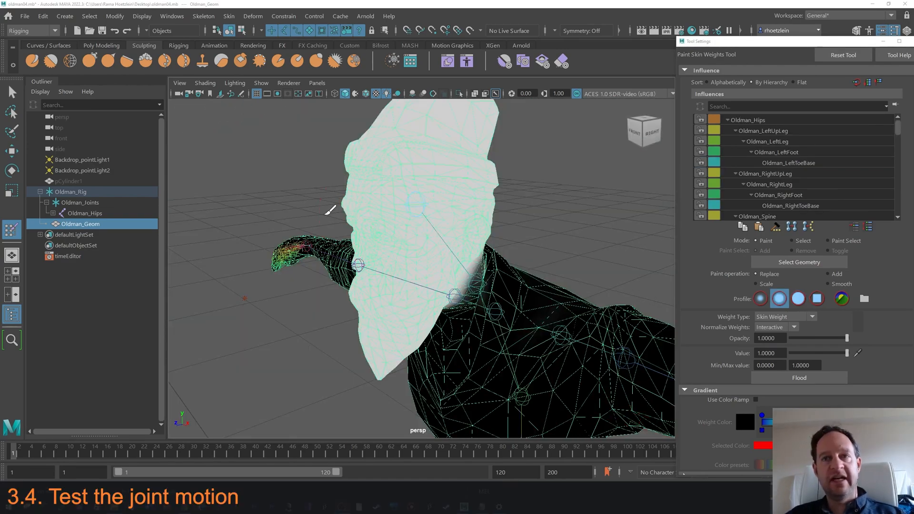
alt+drag(402, 218, 398, 216)
key(q)
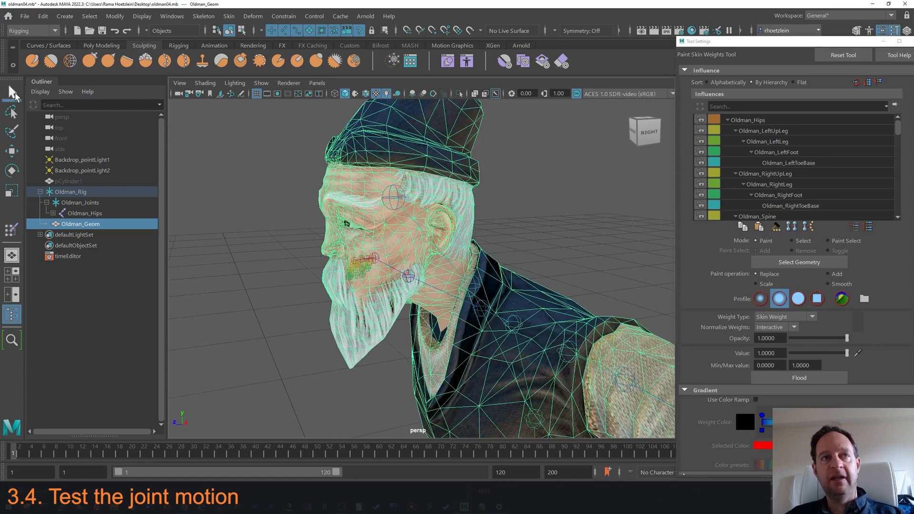
click(284, 175)
mouse_move(357, 204)
alt+mouse_down()
mouse_move(350, 203)
mouse_move(406, 202)
mouse_move(347, 219)
alt+mouse_up()
click(398, 197)
click(13, 170)
drag(327, 158, 335, 138)
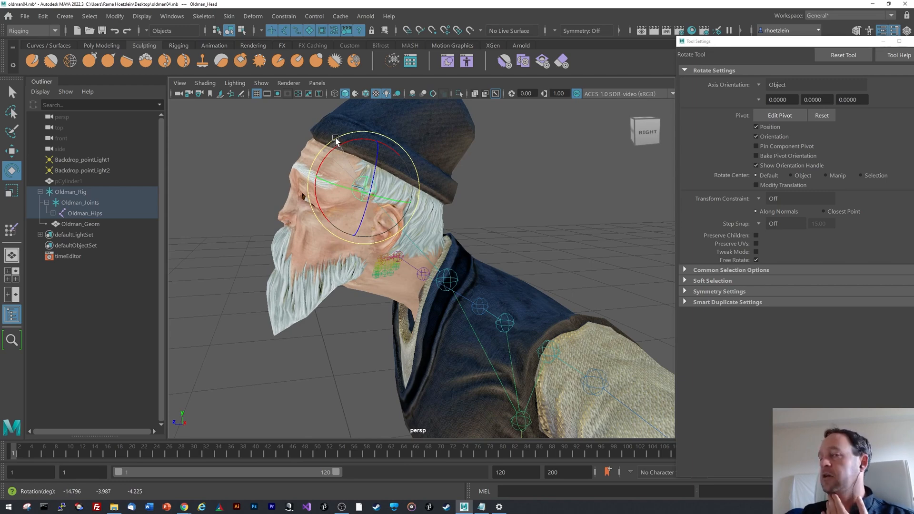
mouse_move(335, 138)
mouse_down()
mouse_move(328, 164)
mouse_move(333, 146)
mouse_up()
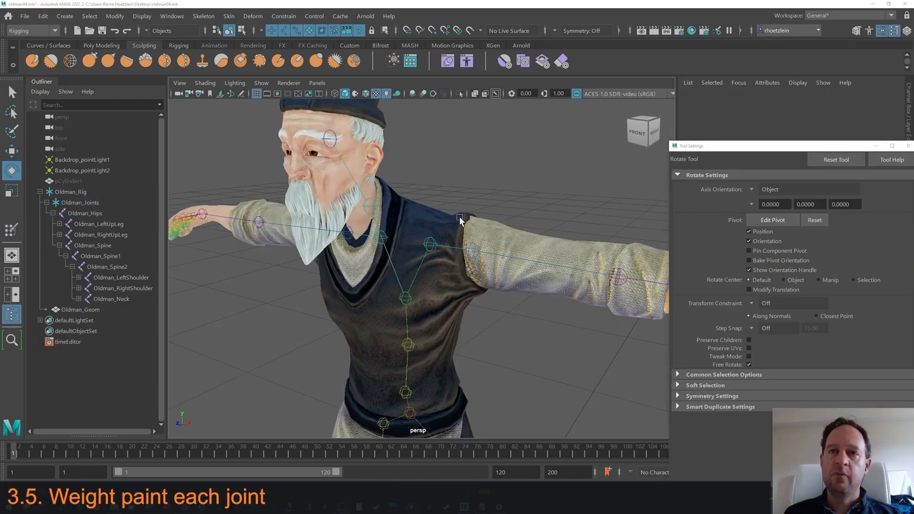
Inspect the Oldman_LeftArm and Oldman_LeftShoulder joints by selecting each in turn, and finish with nothing selected.
alt+drag(483, 210, 477, 264)
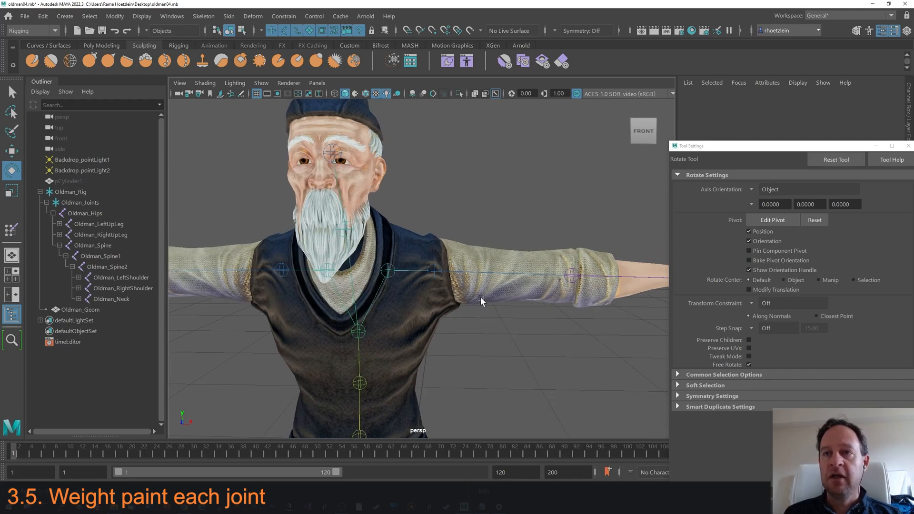
click(436, 270)
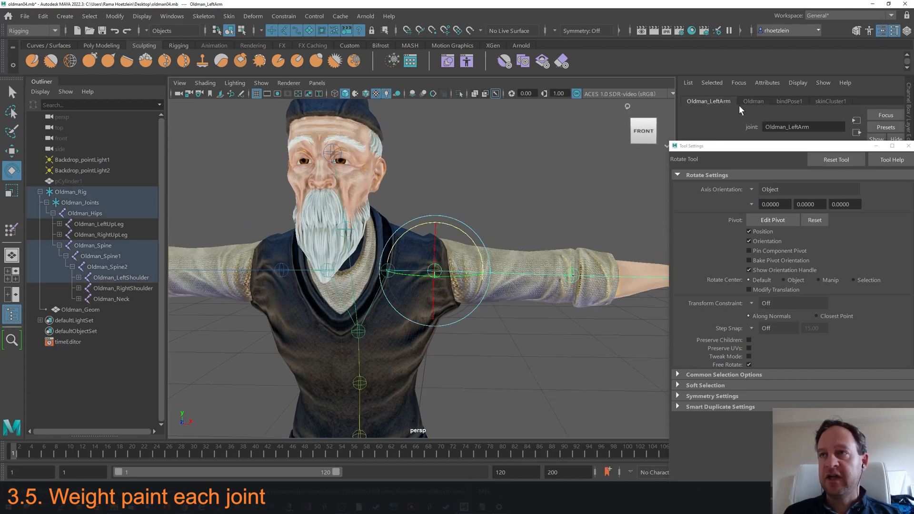
alt+drag(525, 219, 455, 260)
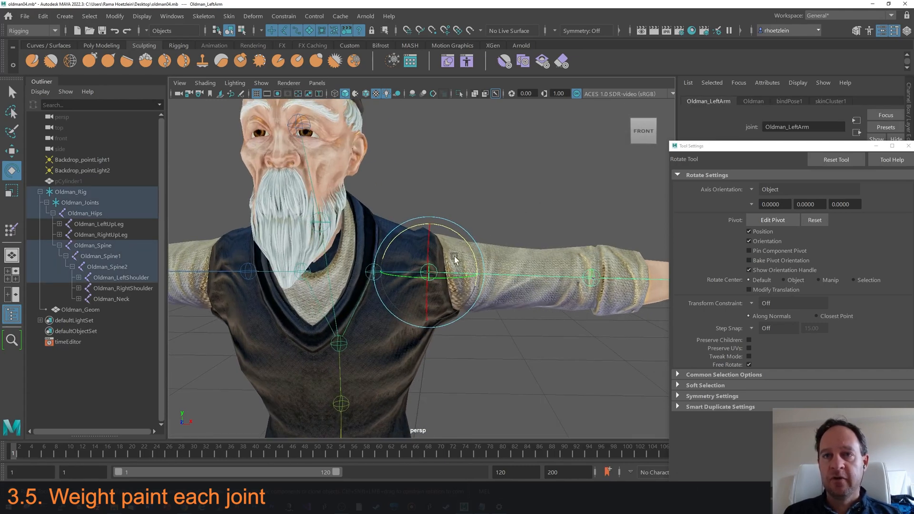
click(370, 270)
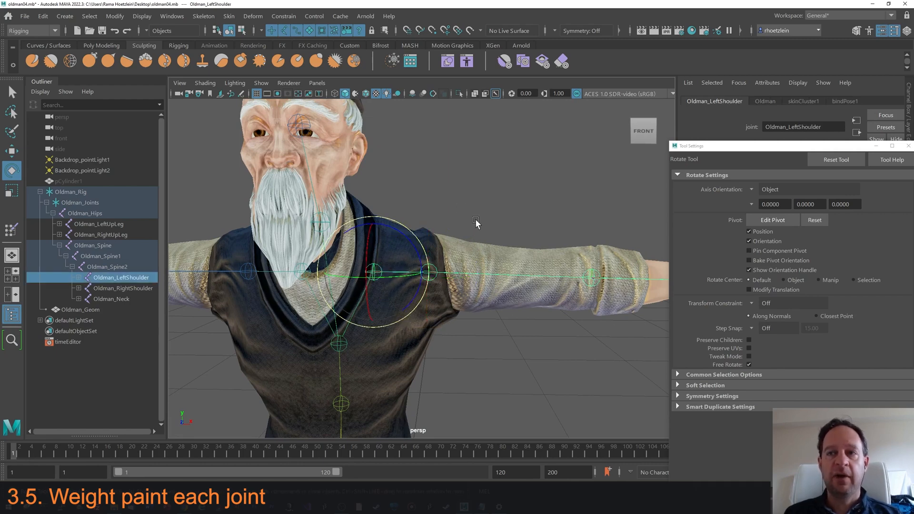
click(473, 206)
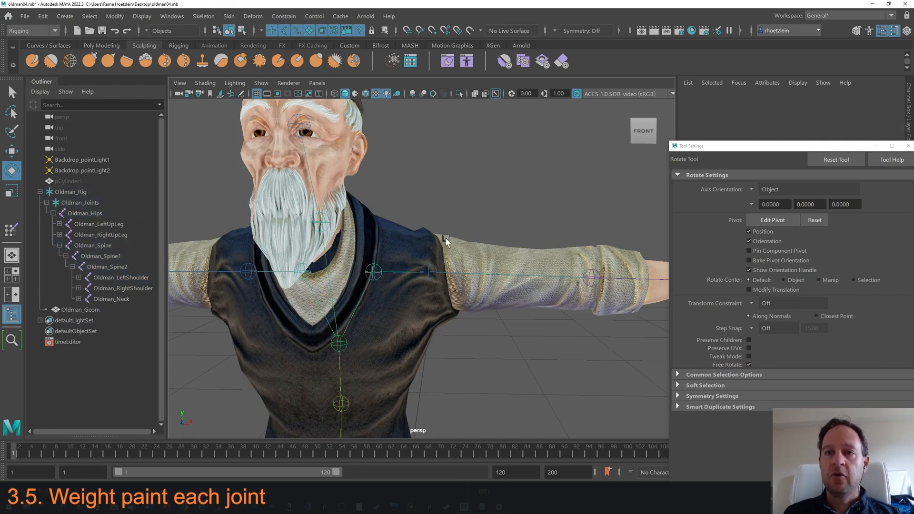
Select the Oldman_Geom mesh and start the Paint Skin Weights tool for the left arm area.
click(433, 261)
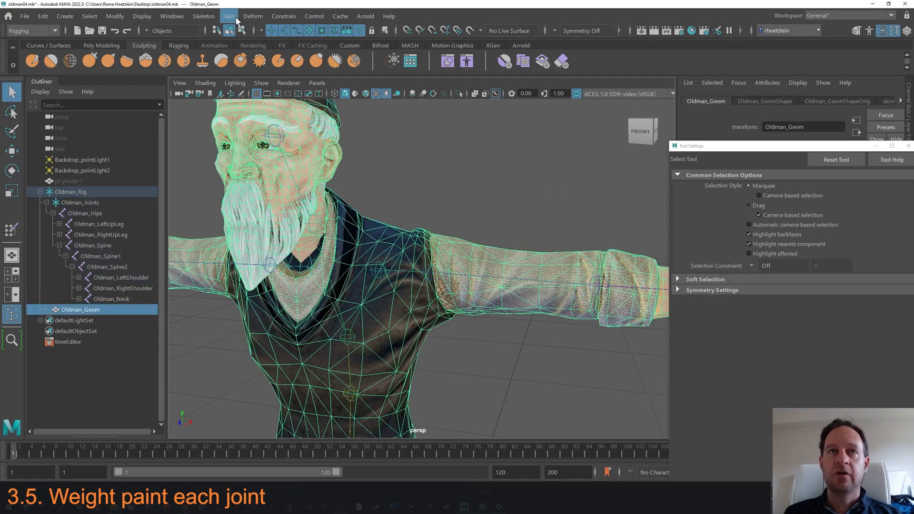
click(235, 16)
click(349, 98)
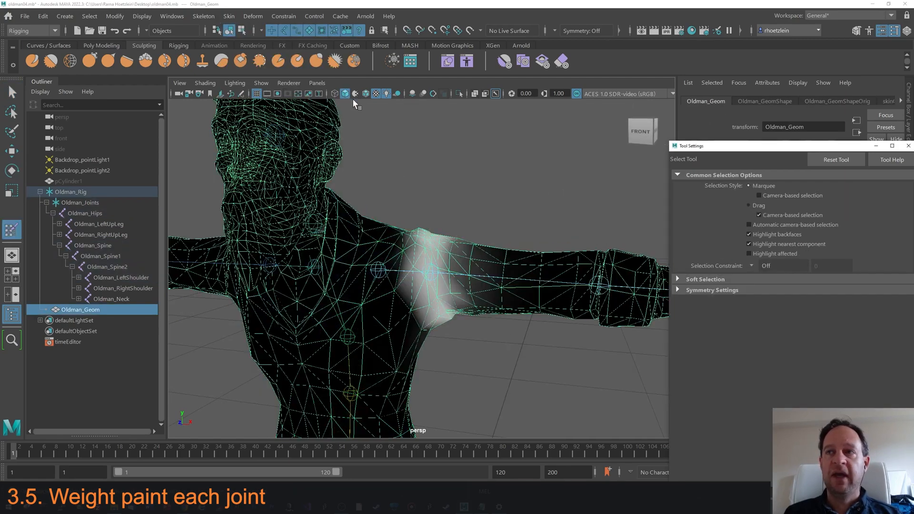
Expand Oldman_LeftShoulder in the influence hierarchy and make Oldman_LeftArm the influence to paint.
drag(765, 147, 781, 149)
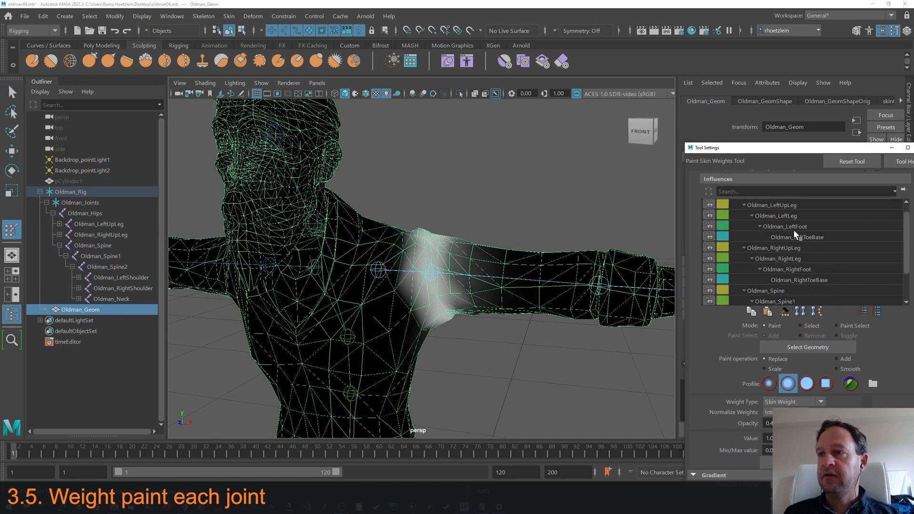
click(793, 248)
scroll(811, 249, down, 2)
scroll(811, 250, down, 1)
scroll(811, 249, up, 1)
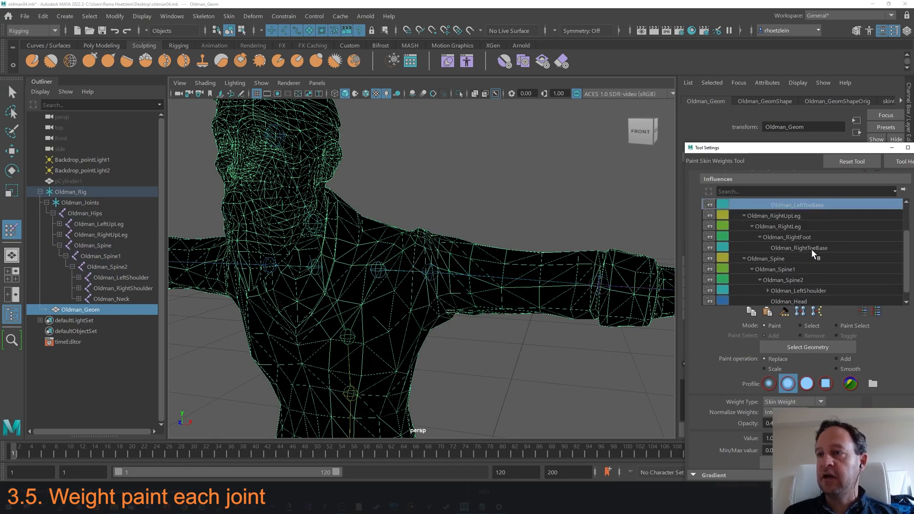
scroll(811, 249, down, 1)
click(768, 280)
scroll(805, 257, down, 2)
click(811, 269)
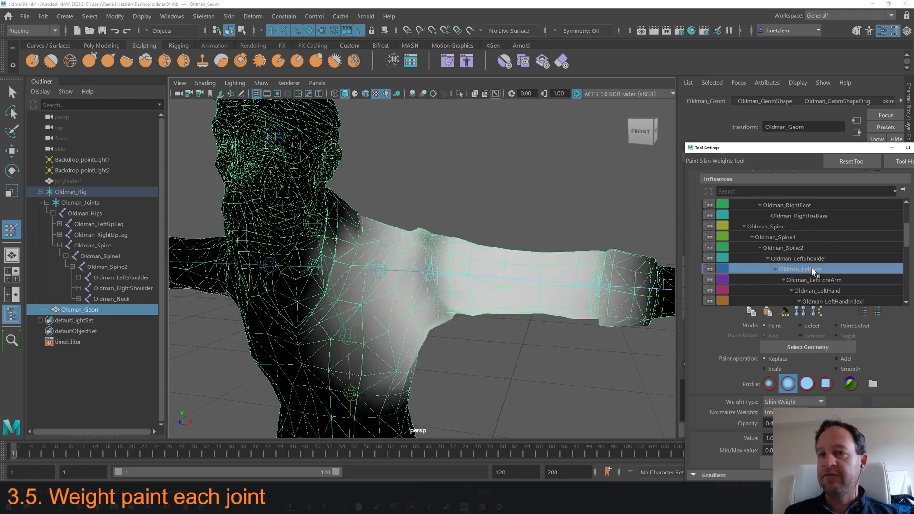
Use the solid brush profile to remove the Oldman_LeftArm influence from the left side of the chest.
mouse_move(478, 211)
alt+mouse_down()
mouse_move(495, 206)
mouse_move(447, 248)
alt+mouse_up()
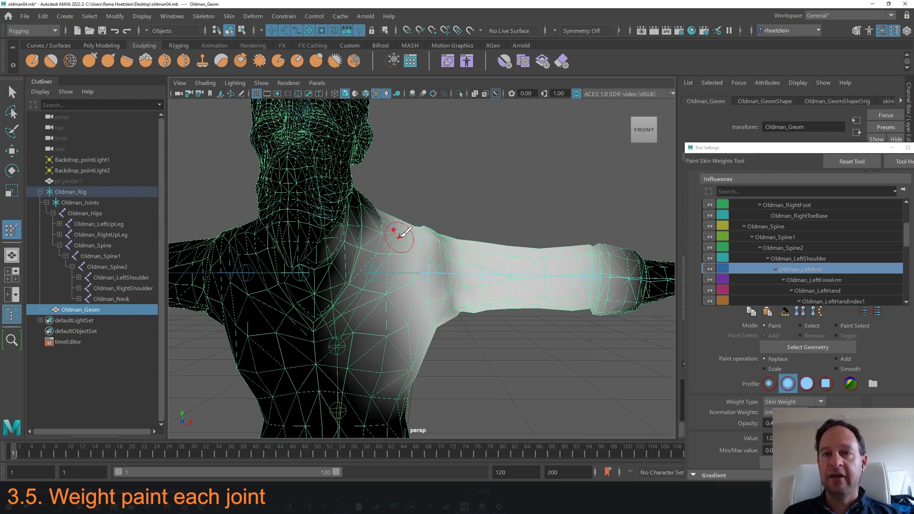
mouse_move(400, 231)
alt+mouse_down()
mouse_move(430, 226)
mouse_move(420, 235)
mouse_move(425, 219)
mouse_move(410, 240)
mouse_move(424, 246)
alt+mouse_up()
click(807, 385)
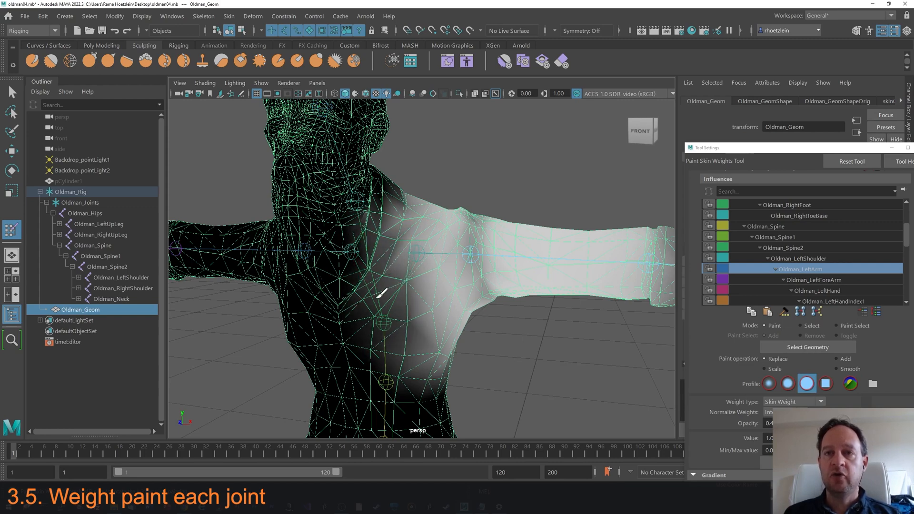
mouse_move(376, 247)
ctrl+mouse_down()
mouse_move(383, 316)
mouse_move(408, 341)
mouse_move(473, 369)
ctrl+mouse_up()
ctrl+drag(409, 312, 411, 216)
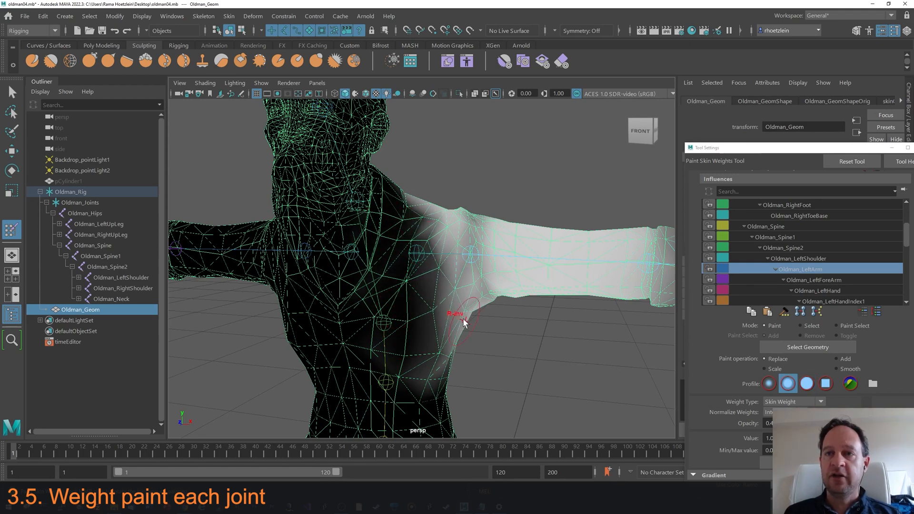
Use the soft brush profile to trim the Oldman_LeftArm influence around the armpit and the shoulder edge of the vest.
ctrl+drag(462, 318, 432, 238)
mouse_move(445, 271)
ctrl+mouse_down()
mouse_move(452, 373)
mouse_move(430, 223)
mouse_move(469, 238)
ctrl+mouse_up()
alt+drag(526, 241, 324, 229)
mouse_move(456, 223)
ctrl+mouse_down()
mouse_move(456, 252)
mouse_move(396, 335)
ctrl+mouse_up()
ctrl+drag(397, 336, 399, 309)
mouse_move(394, 277)
alt+mouse_down()
mouse_move(468, 265)
mouse_move(406, 205)
mouse_move(384, 202)
mouse_move(381, 197)
mouse_move(421, 178)
mouse_move(396, 213)
mouse_move(435, 198)
mouse_move(400, 248)
alt+mouse_up()
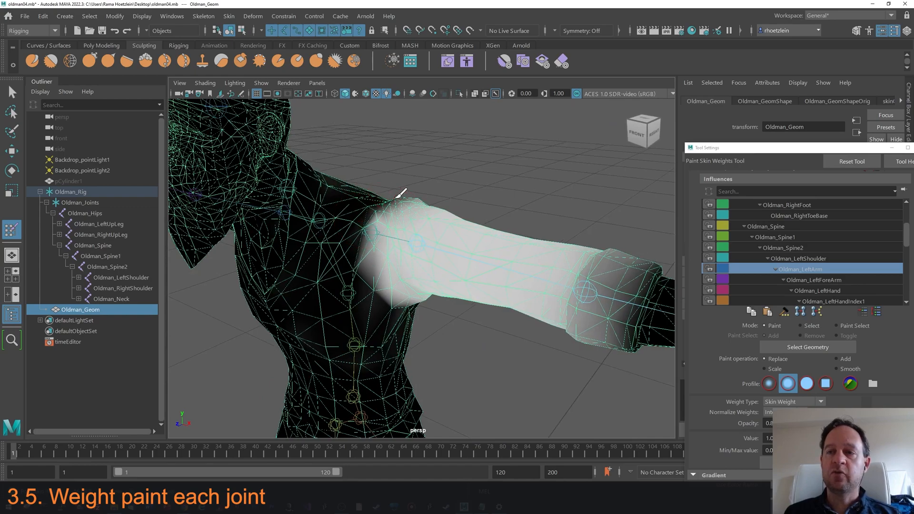
scroll(422, 178, down, 5)
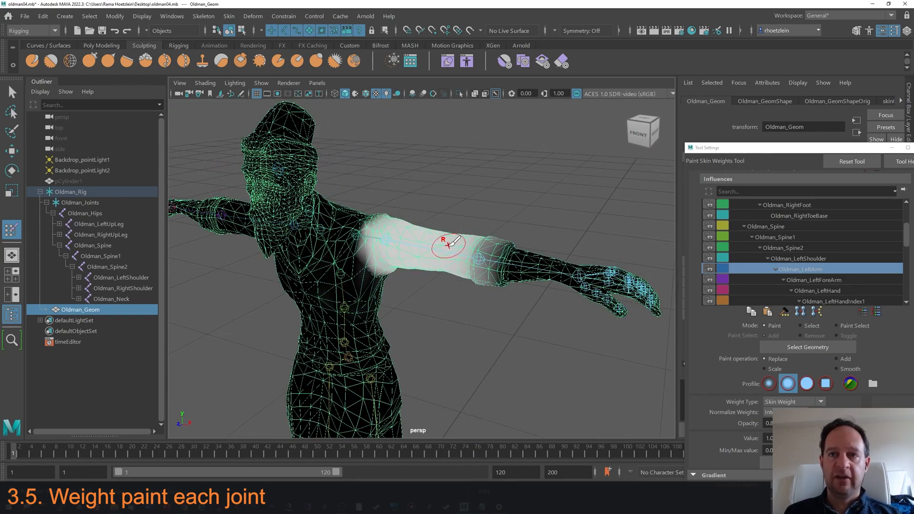
Paint more Oldman_LeftArm influence onto the shoulder end of the sleeve, raise the brush opacity to 1.0 and check the arm's back.
mouse_move(458, 193)
alt+mouse_down()
mouse_move(445, 247)
mouse_move(448, 234)
mouse_move(418, 212)
alt+mouse_up()
mouse_move(399, 220)
mouse_down()
mouse_move(401, 259)
mouse_move(396, 217)
mouse_move(393, 263)
mouse_up()
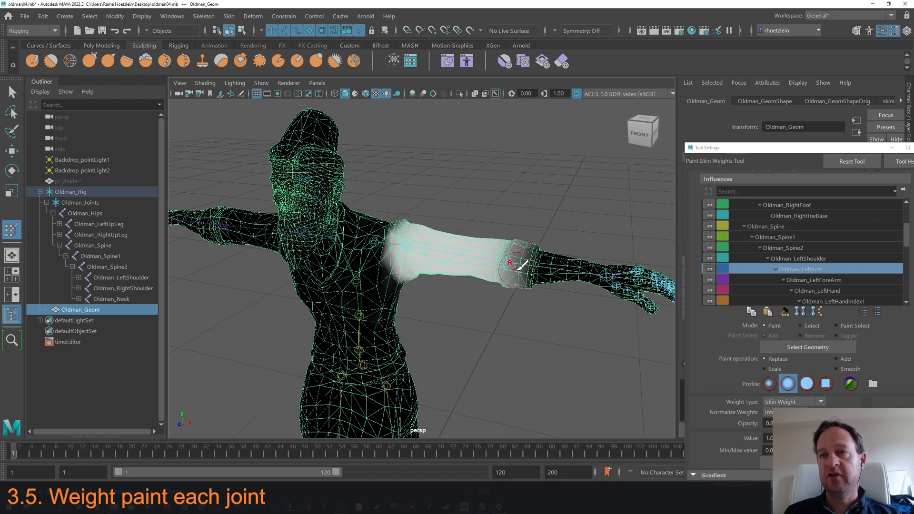
scroll(522, 245, up, 2)
mouse_move(479, 232)
alt+middle_down()
mouse_move(494, 233)
mouse_move(461, 241)
alt+middle_up()
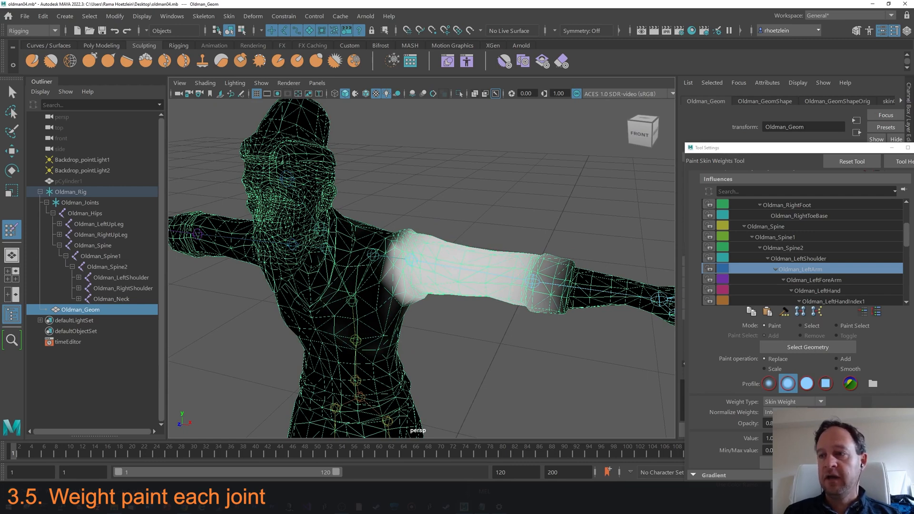
drag(864, 423, 889, 423)
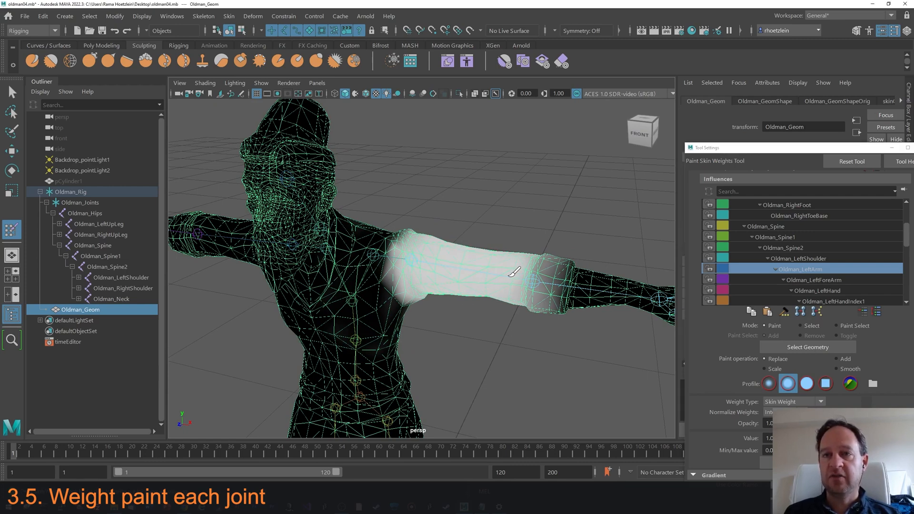
mouse_move(518, 253)
alt+mouse_down()
mouse_move(490, 241)
mouse_move(378, 238)
alt+mouse_up()
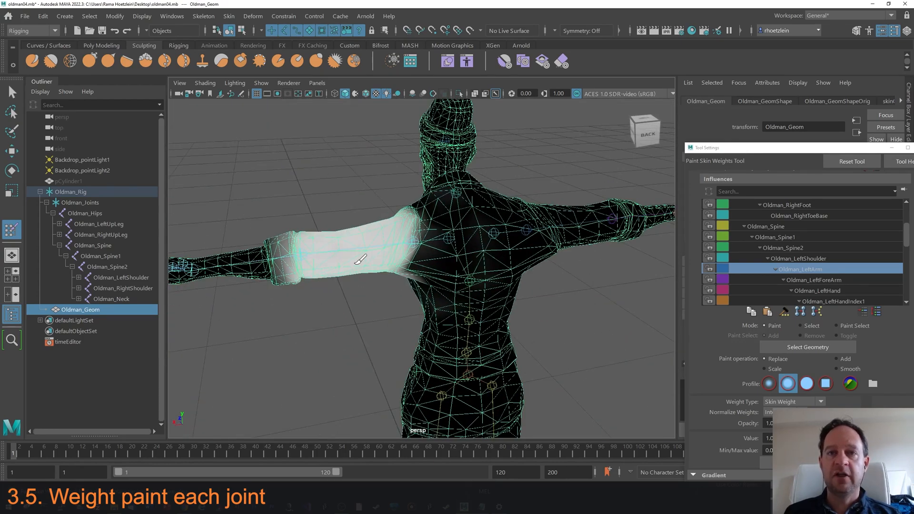
alt+drag(347, 255, 413, 233)
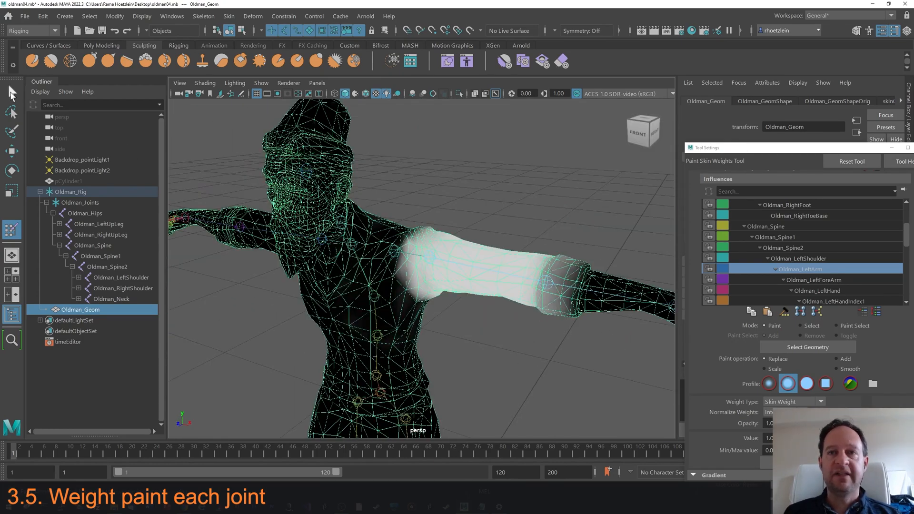
Leave weight painting, select the Oldman_LeftArm joint and rotate it in several directions to test the repainted shoulder.
click(11, 94)
click(452, 169)
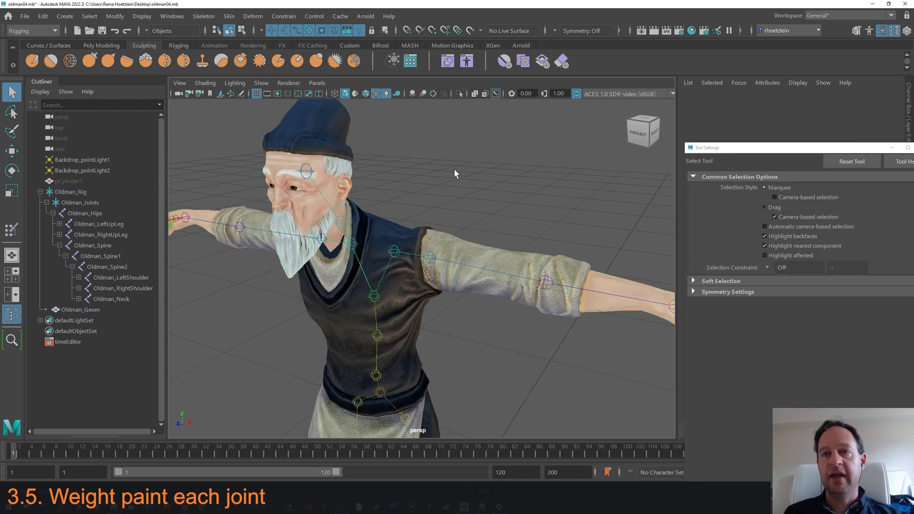
click(434, 259)
alt+drag(523, 207, 488, 222)
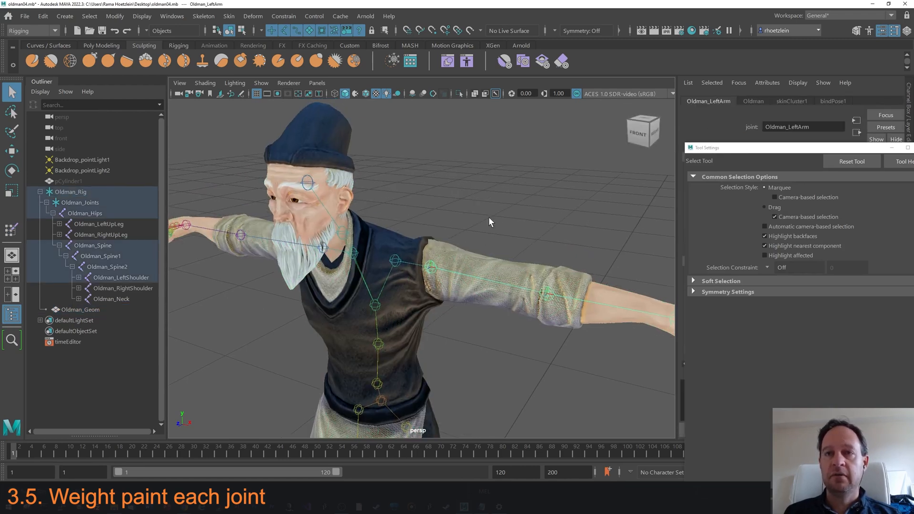
key(e)
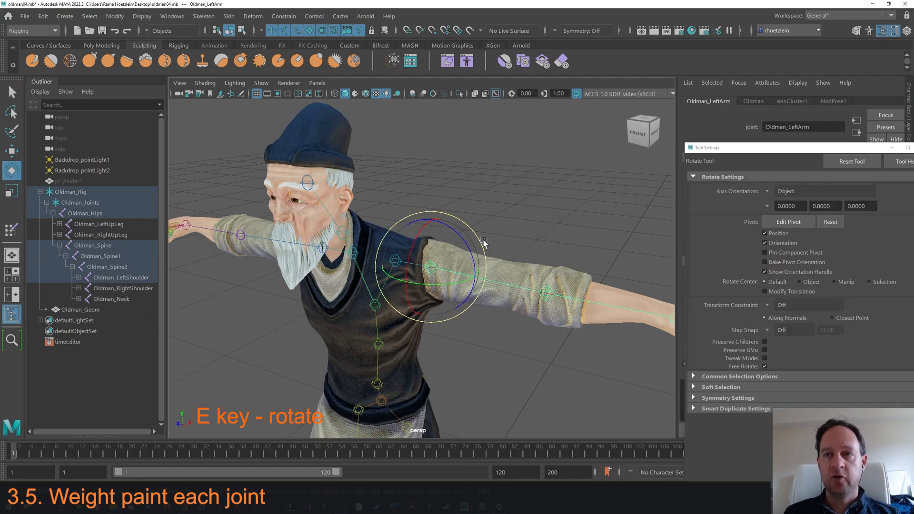
drag(482, 246, 421, 281)
alt+drag(420, 280, 389, 261)
drag(389, 261, 406, 281)
drag(406, 281, 475, 247)
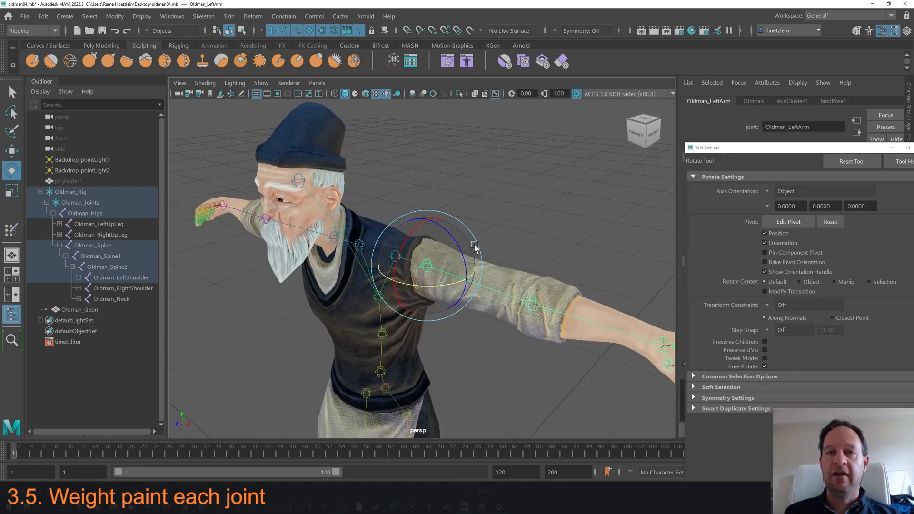
scroll(474, 247, down, 5)
alt+middle_drag(475, 247, 488, 183)
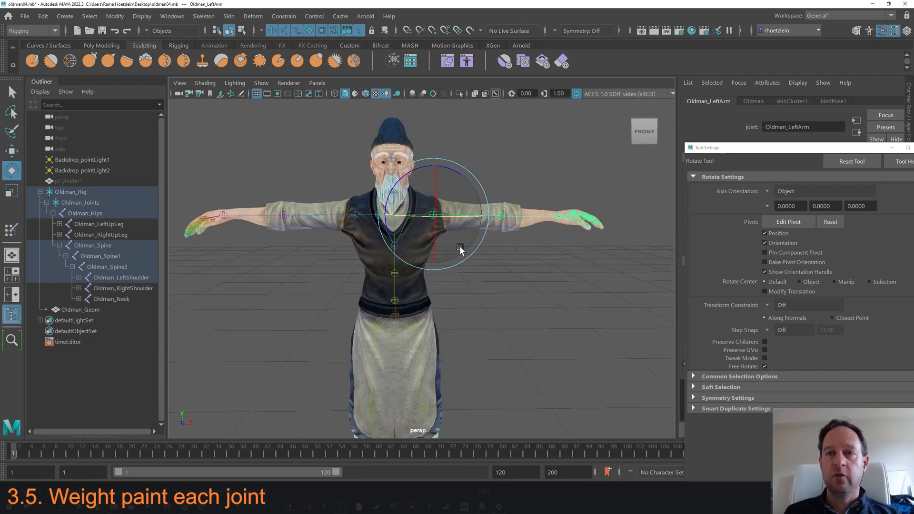
alt+drag(428, 238, 481, 224)
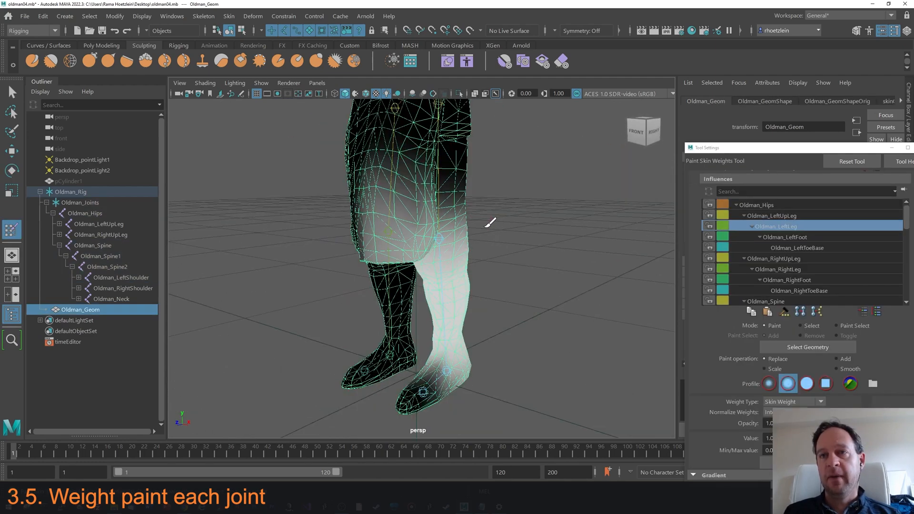
Remove the Oldman_LeftLeg influence from the apron above the left knee, switching to the solid brush profile.
alt+middle_drag(486, 226, 486, 231)
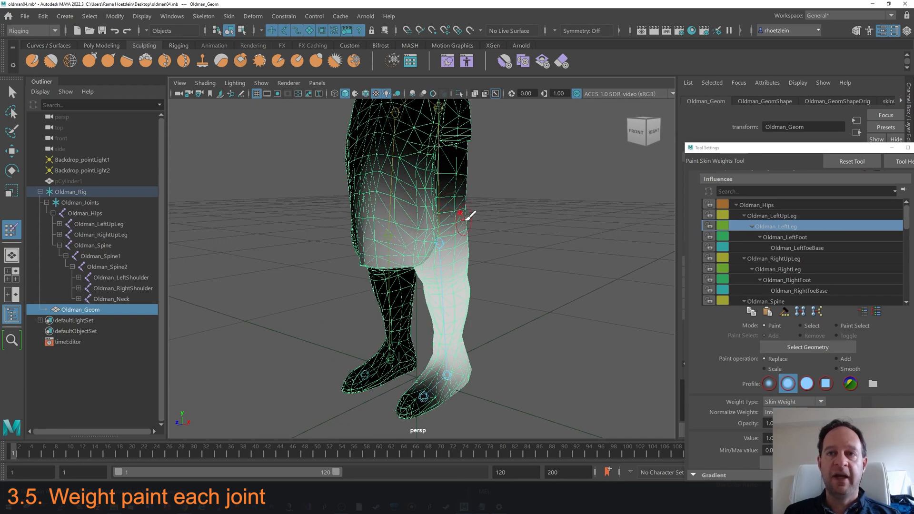
mouse_move(424, 204)
mouse_down()
mouse_move(408, 228)
mouse_move(424, 188)
mouse_up()
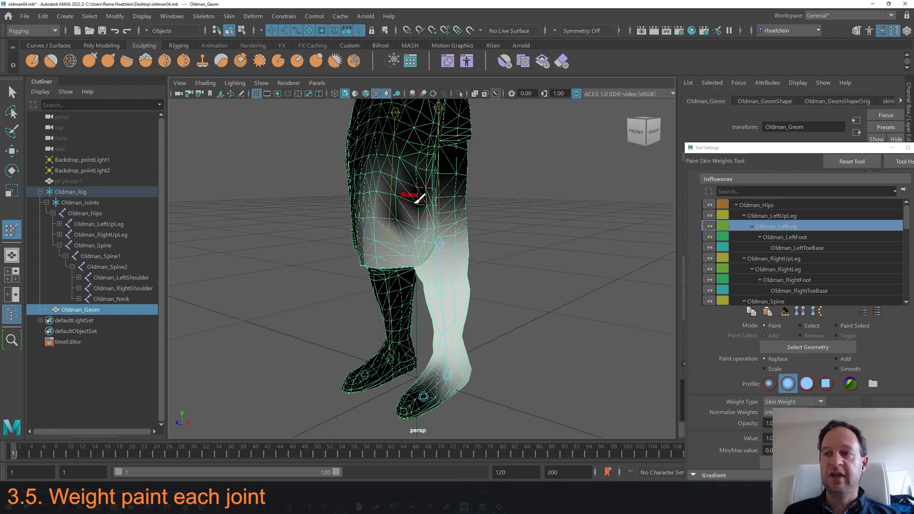
click(806, 384)
mouse_move(399, 224)
mouse_down()
mouse_move(391, 195)
mouse_move(373, 190)
mouse_move(379, 253)
mouse_move(402, 227)
mouse_move(416, 253)
mouse_move(422, 208)
mouse_move(426, 237)
mouse_up()
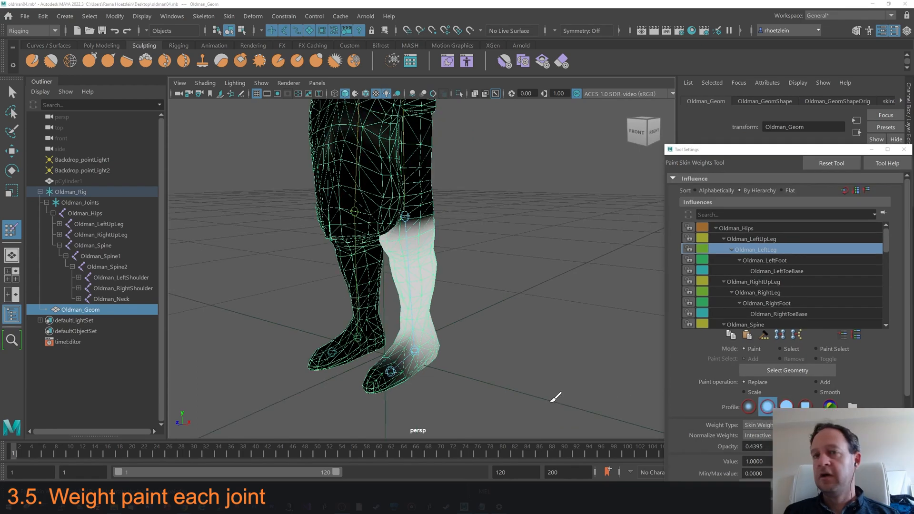
Use the soft brush profile to reduce the Oldman_LeftLeg influence around the left ankle.
alt+drag(551, 398, 496, 320)
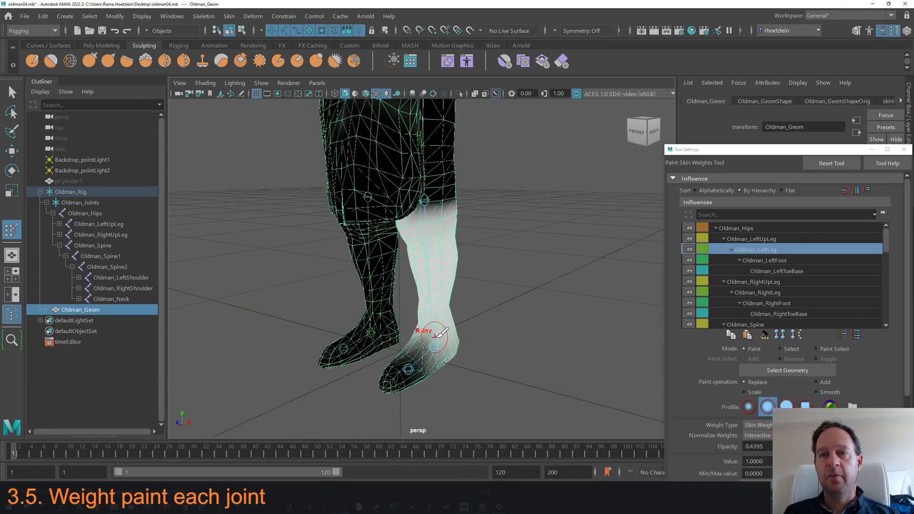
mouse_move(436, 337)
ctrl+mouse_down()
mouse_move(453, 350)
mouse_move(453, 332)
mouse_move(415, 350)
mouse_move(452, 337)
ctrl+mouse_up()
mouse_move(469, 335)
alt+mouse_down()
mouse_move(421, 344)
mouse_move(433, 357)
alt+mouse_up()
mouse_move(490, 395)
alt+mouse_down()
mouse_move(467, 364)
mouse_move(471, 378)
alt+mouse_up()
mouse_move(430, 285)
alt+mouse_down()
mouse_move(541, 324)
mouse_move(445, 331)
mouse_move(448, 303)
mouse_move(430, 302)
mouse_move(454, 175)
alt+mouse_up()
Leave weight painting, select the Oldman_LeftLeg joint and rotate it to test the knee's bending.
key(q)
click(538, 251)
click(437, 252)
key(e)
drag(405, 234, 433, 204)
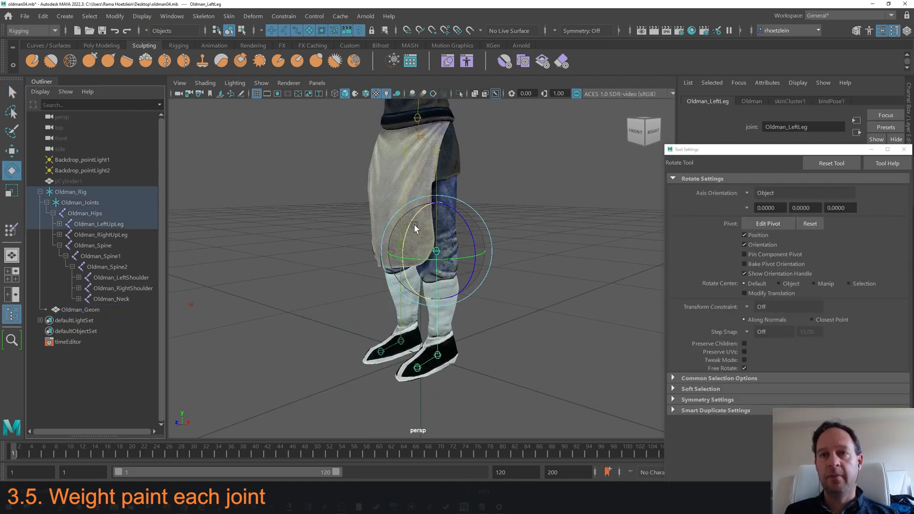
drag(410, 256, 373, 217)
Select the Oldman_RightLeg joint, continue to the Oldman_LeftFoot joint and rotate it to test the ankle, ending with the Select tool.
click(400, 245)
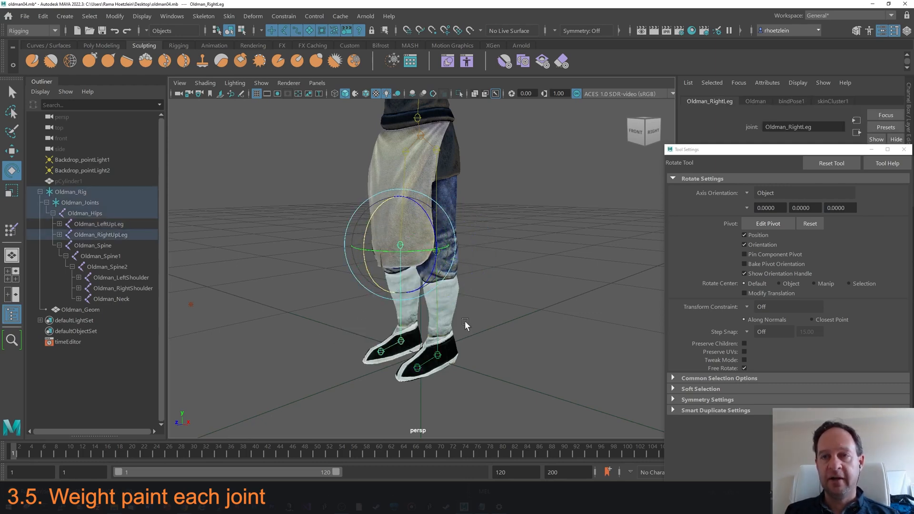
click(438, 355)
drag(419, 337, 508, 288)
scroll(508, 288, down, 3)
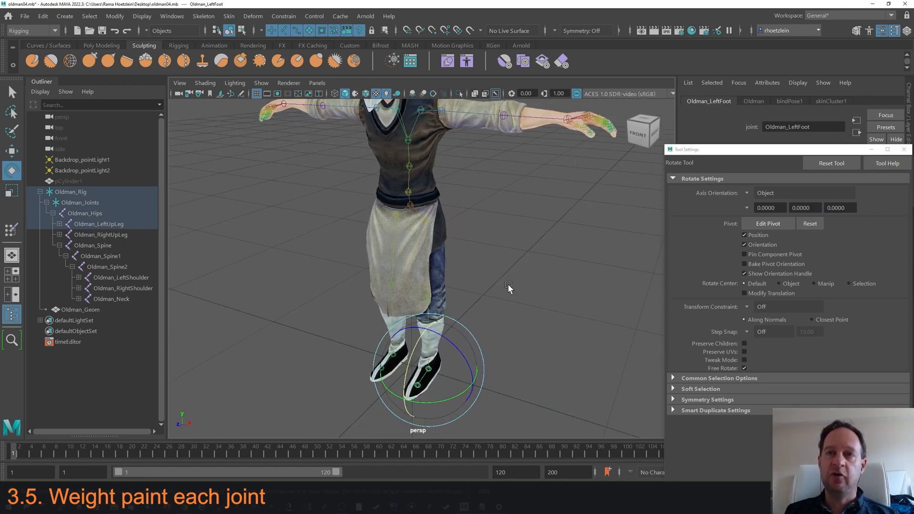
click(12, 94)
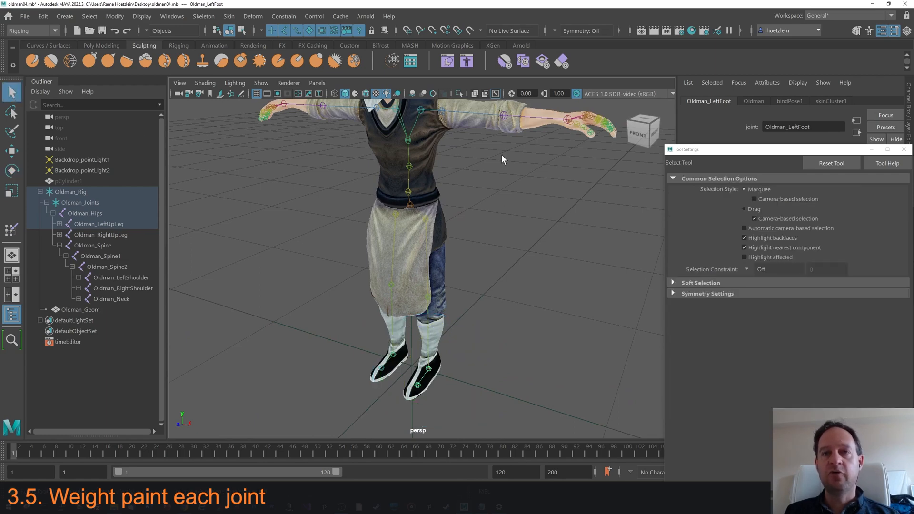
alt+middle_drag(469, 185, 492, 222)
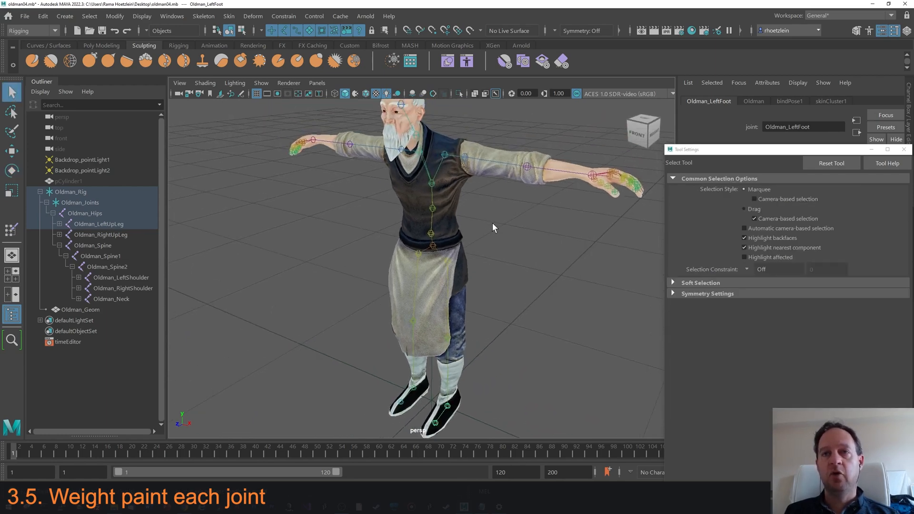
scroll(494, 231, down, 2)
alt+drag(475, 220, 486, 270)
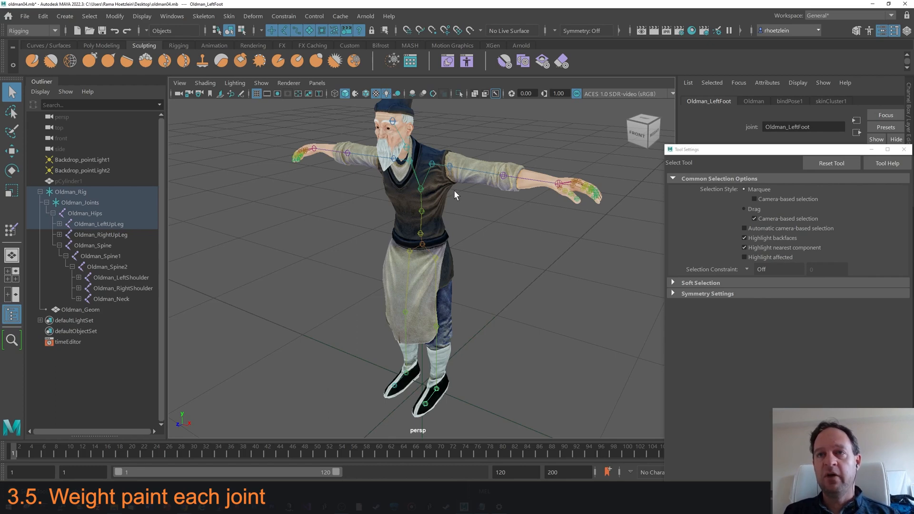
Select the upper arm joints for a rotation test, finishing with the Oldman_RightArm joint selected.
click(451, 166)
click(12, 170)
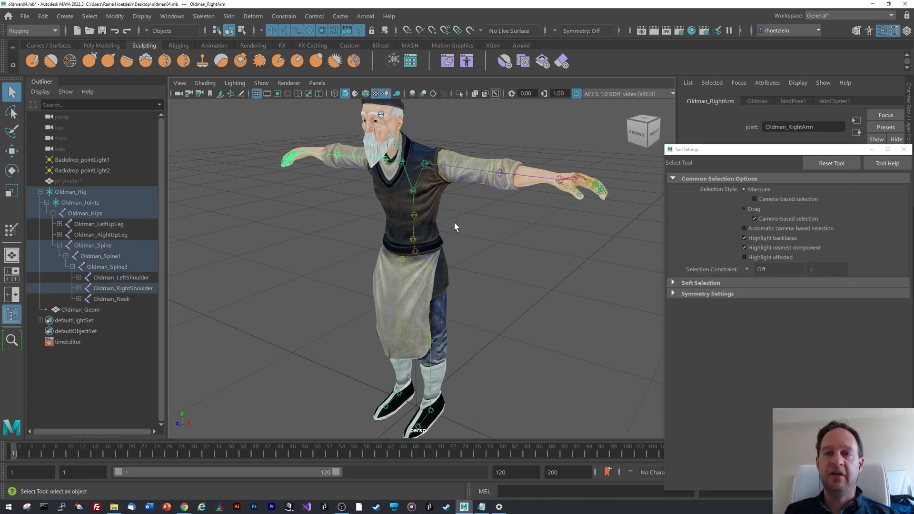
alt+drag(454, 223, 489, 240)
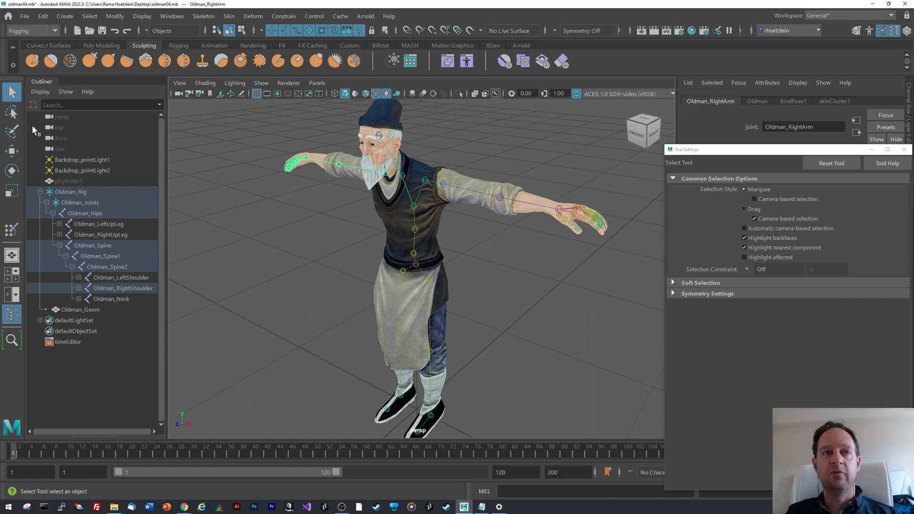
Collapse the Oldman_Joints hierarchy and inspect Oldman_Rig, Oldman_Joints and Oldman_Geom by selecting each, finishing with nothing selected.
click(47, 202)
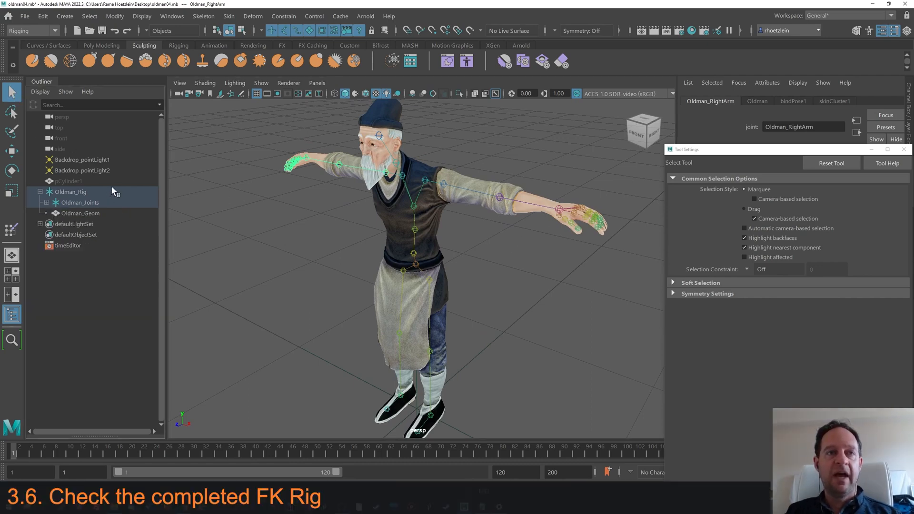
click(72, 193)
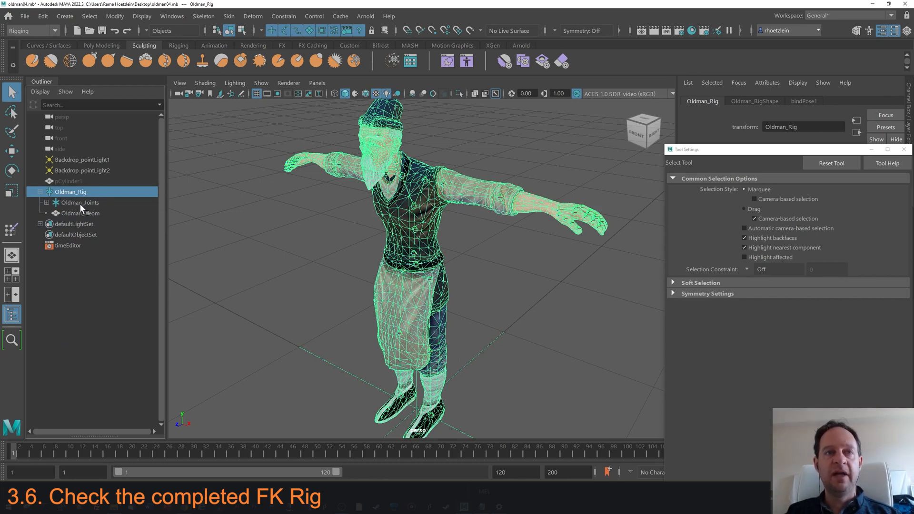
click(80, 204)
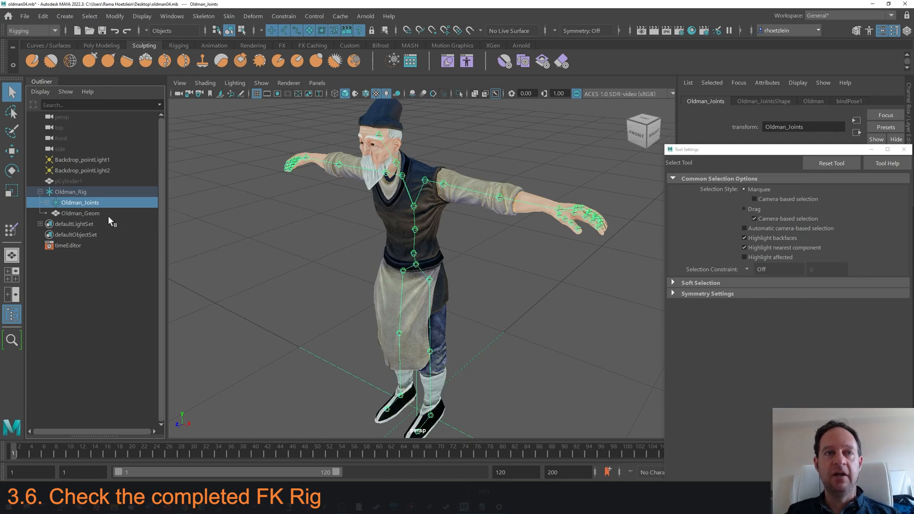
click(75, 214)
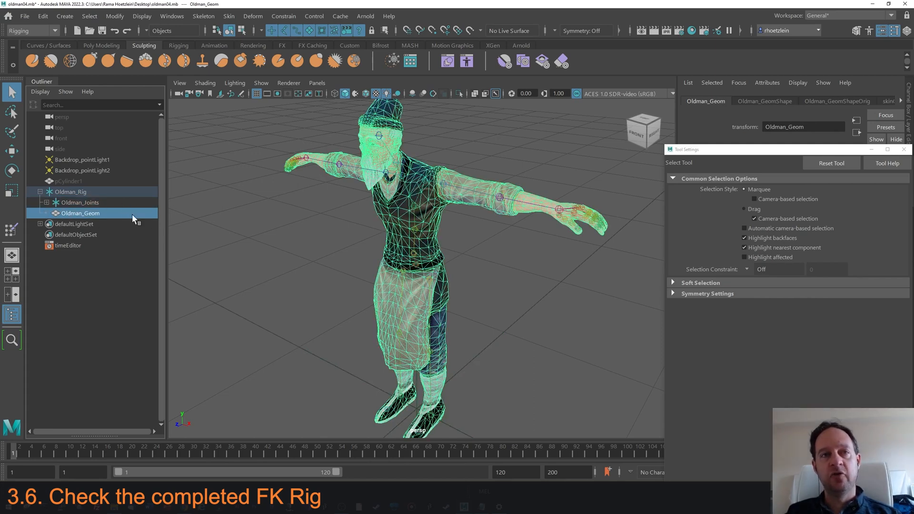
click(77, 193)
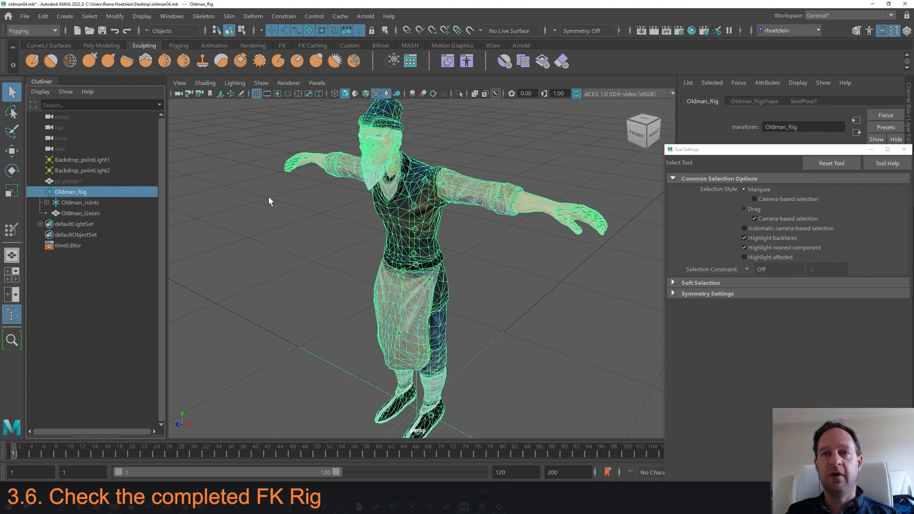
click(280, 204)
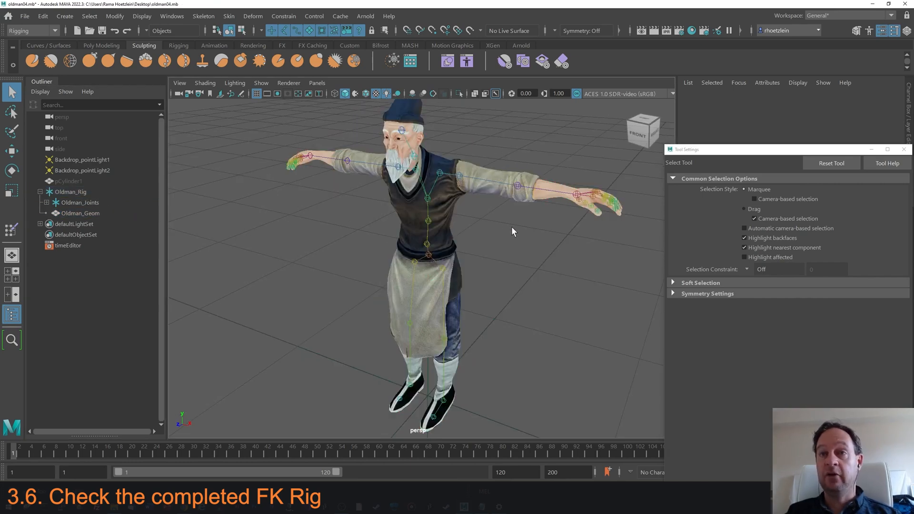
alt+drag(501, 239, 370, 215)
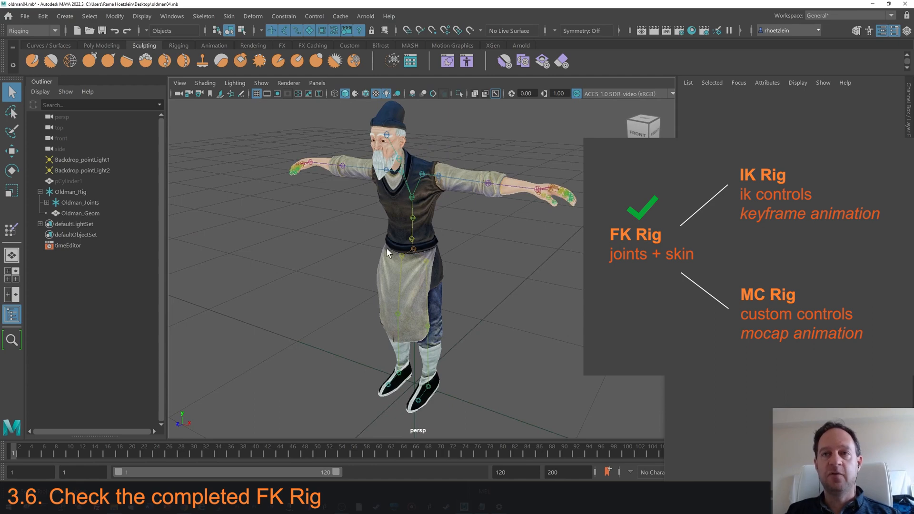